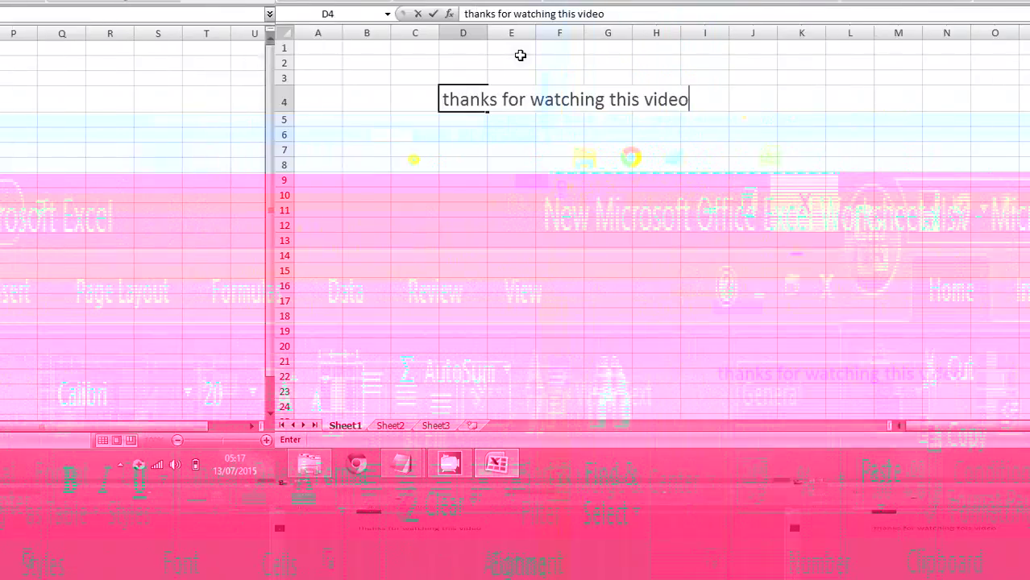
- Append a row of dots to the D4 line, then select the tutorial title in the Notepad note
{"action": "type", "text": "....................."}
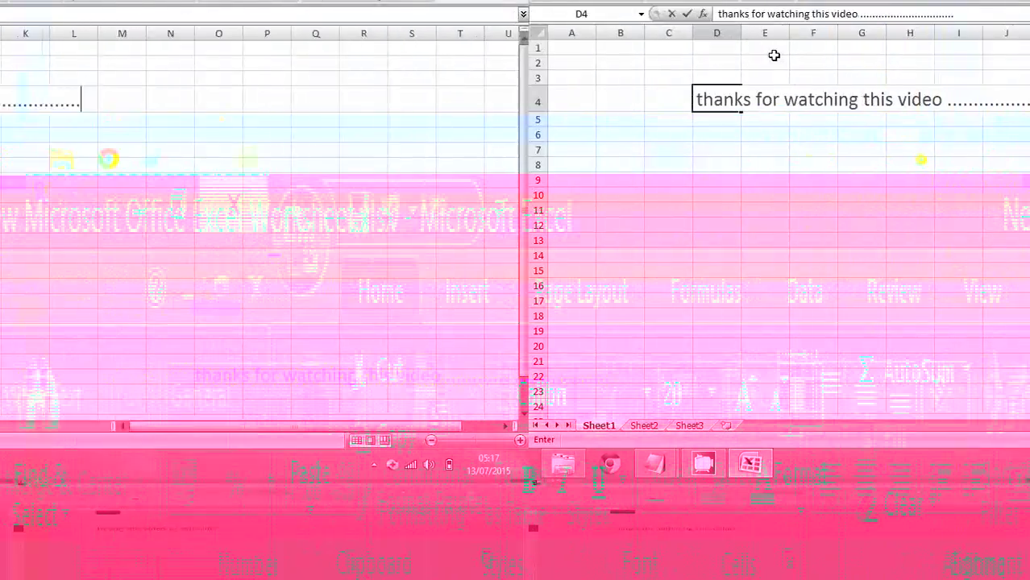
{"action": "type", "text": "..............."}
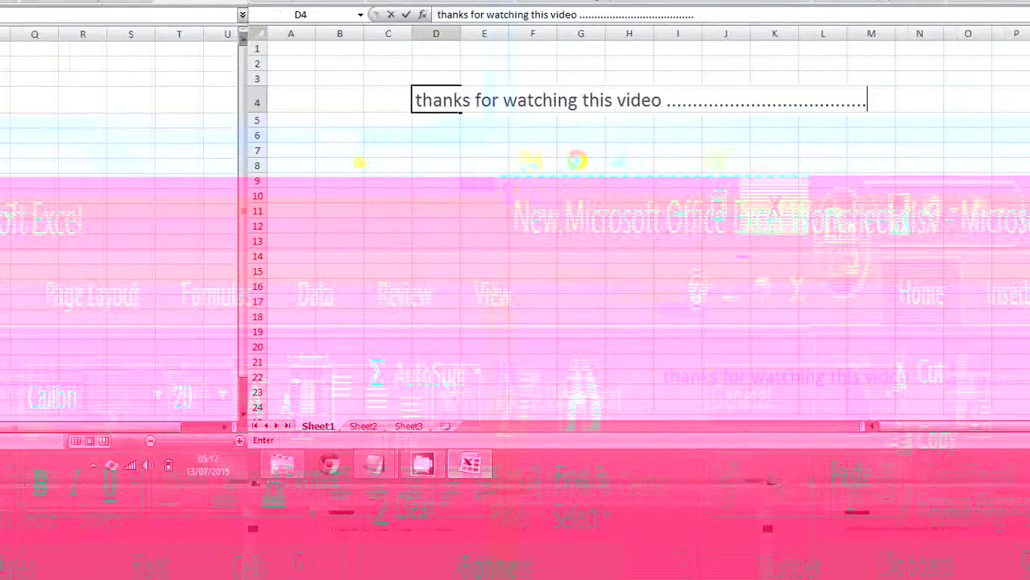
{"action": "left_click", "coordinate": [523, 466]}
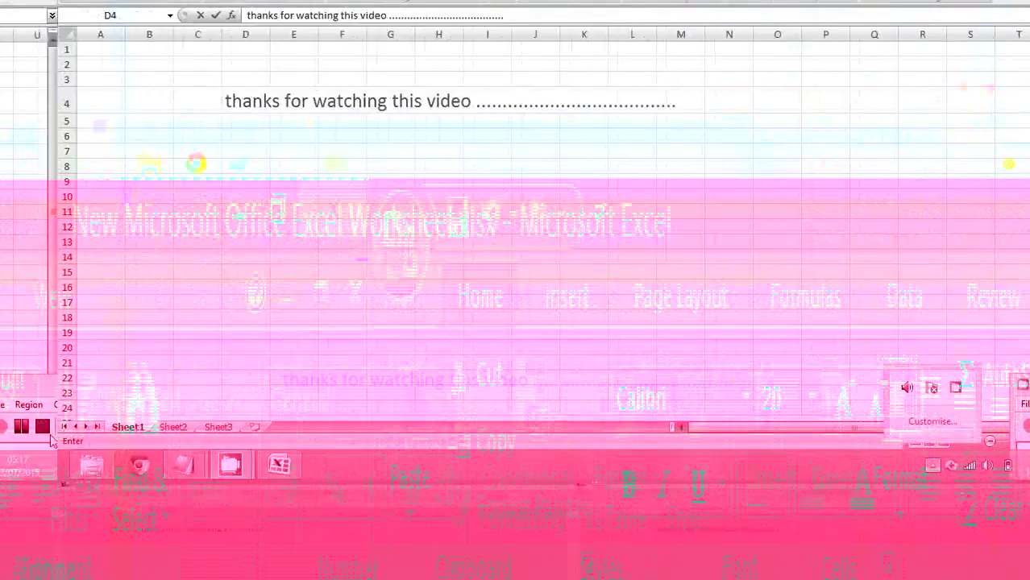
{"action": "mouse_move", "coordinate": [130, 173]}
{"action": "left_mouse_down"}
{"action": "mouse_move", "coordinate": [562, 197]}
{"action": "mouse_move", "coordinate": [819, 229]}
{"action": "left_mouse_up"}
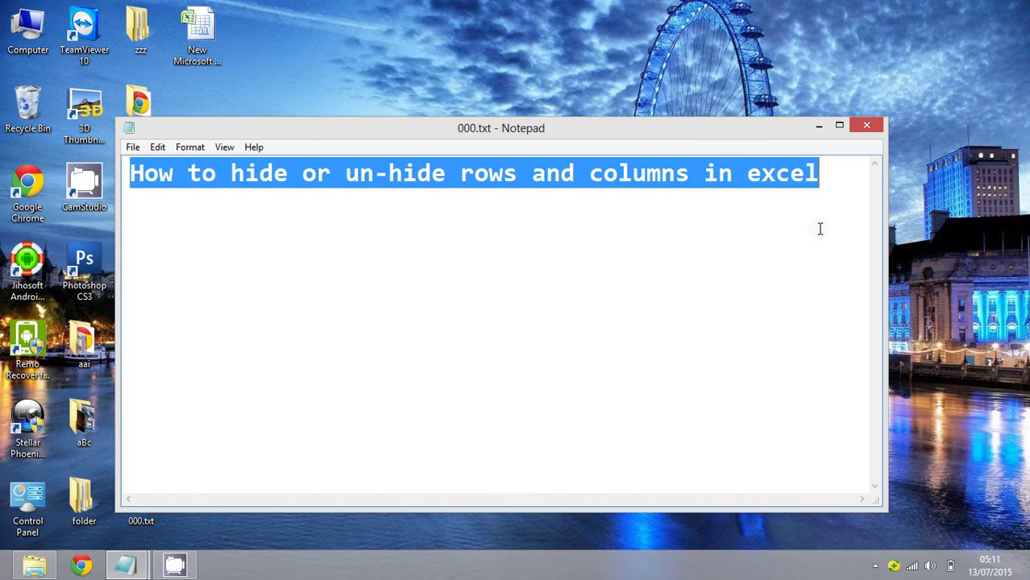
- Deselect the Notepad title and open 'New Microsoft Office Excel Worksheet' from the desktop
{"action": "left_click", "coordinate": [819, 229]}
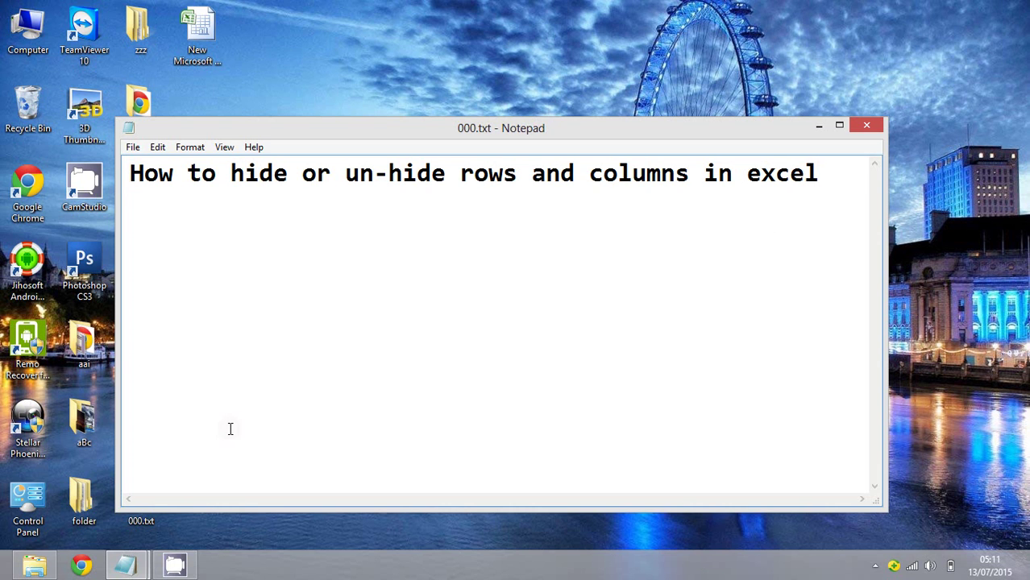
{"action": "mouse_move", "coordinate": [180, 553]}
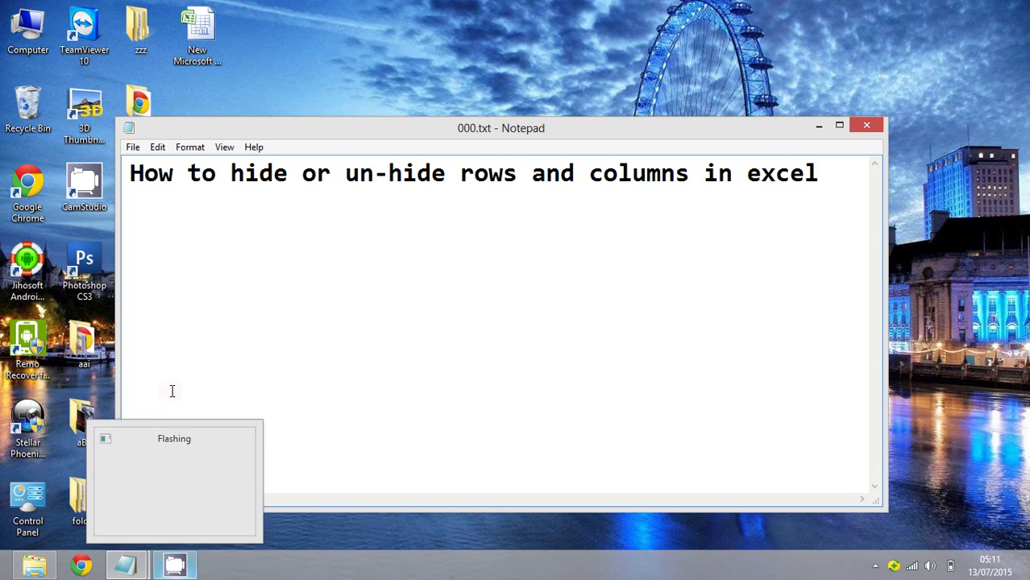
{"action": "left_click", "coordinate": [196, 39]}
{"action": "double_click", "coordinate": [195, 39]}
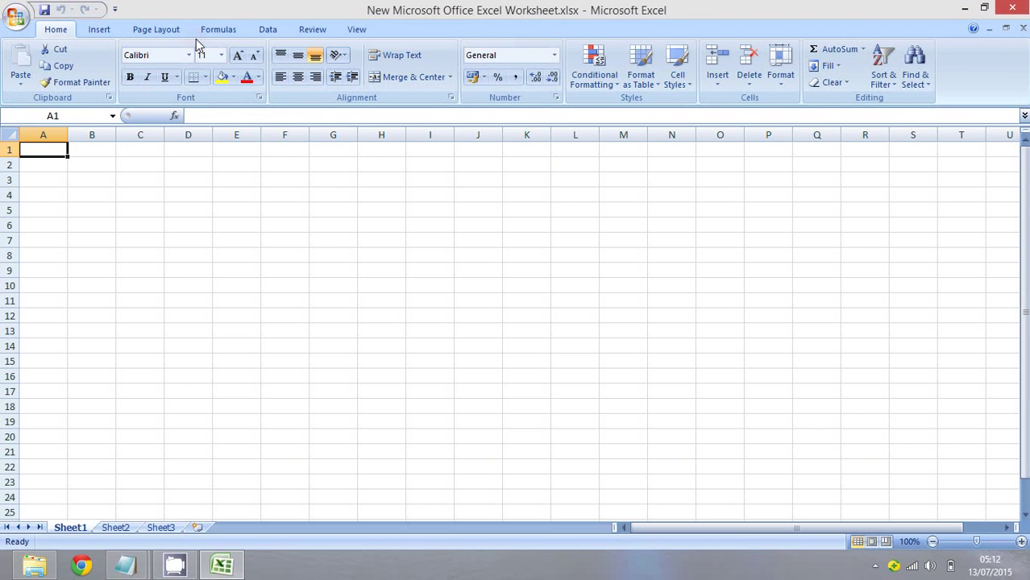
- Start the note 'ctrl + shit' in B8 and undo the stray entry in B7
{"action": "left_click", "coordinate": [80, 258]}
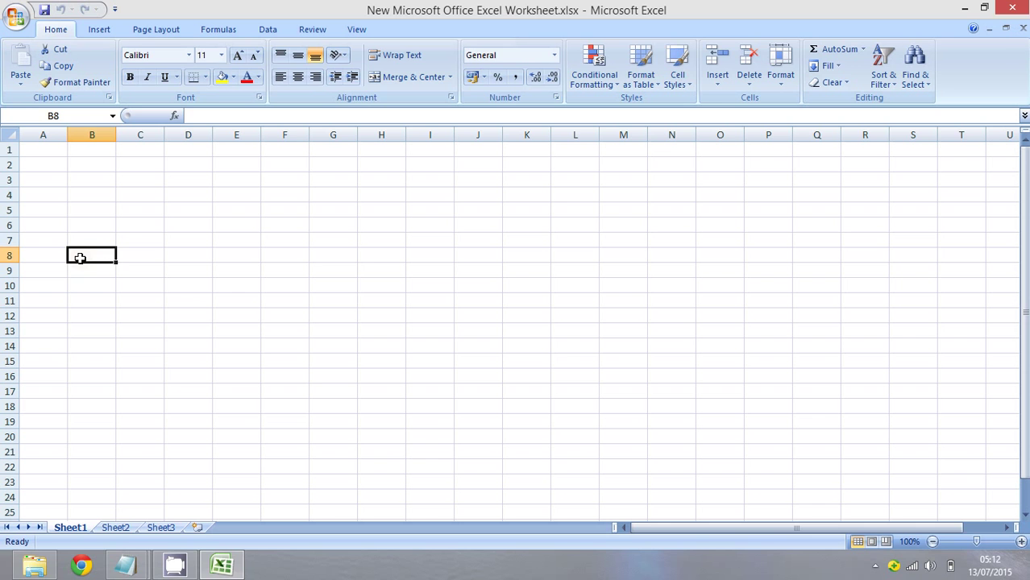
{"action": "double_click", "coordinate": [80, 258]}
{"action": "type", "text": "ctrl"}
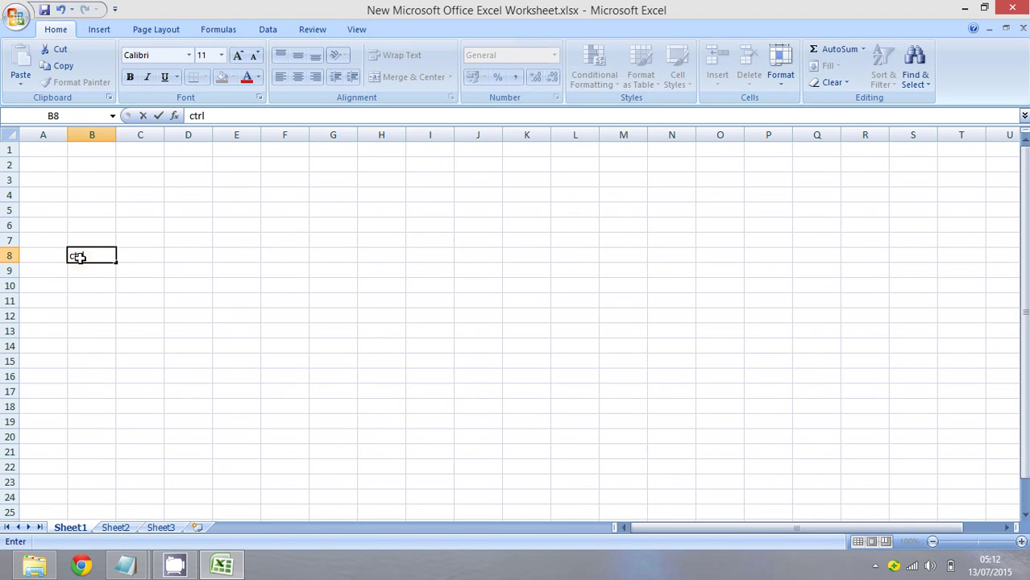
{"action": "type", "text": " +"}
{"action": "type", "text": " shit"}
{"action": "key", "text": "Up"}
{"action": "type", "text": "+"}
{"action": "key", "text": "BackSpace"}
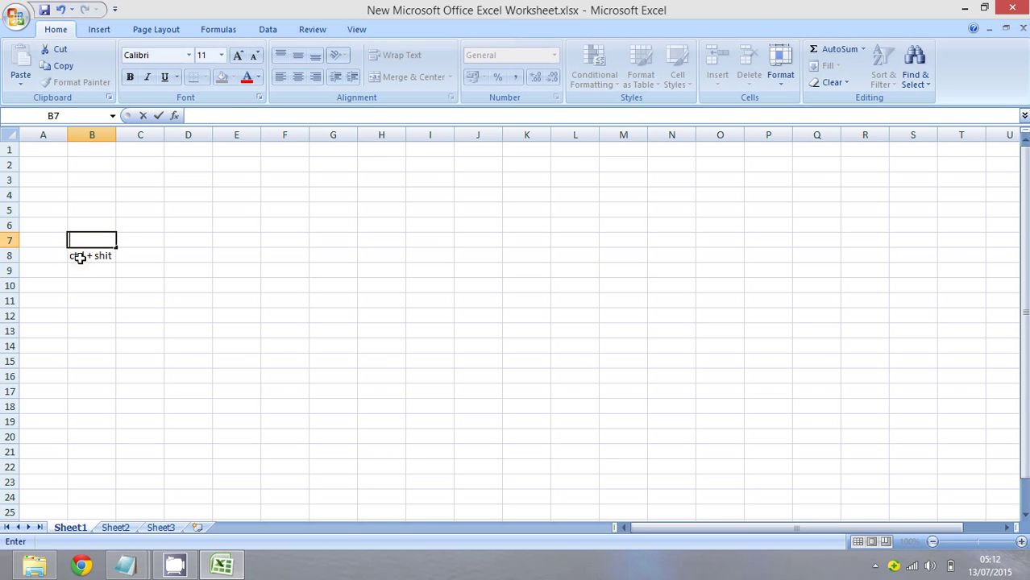
{"action": "key", "text": "Down"}
{"action": "key", "text": "Right"}
{"action": "key", "text": "Right"}
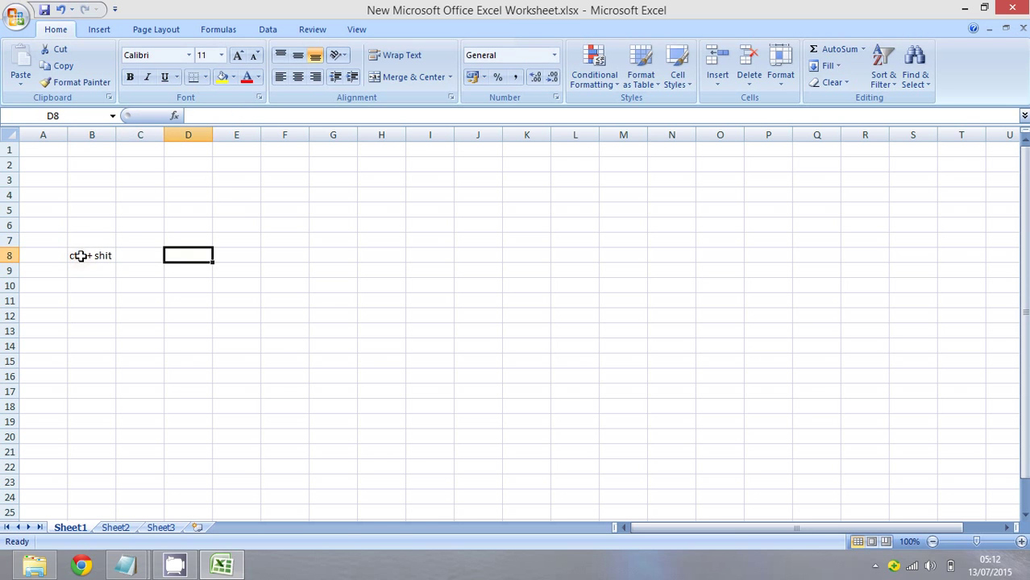
- Complete the B8 note as 'ctrl + shit + down (arrow) for selecl rows'
{"action": "double_click", "coordinate": [109, 255]}
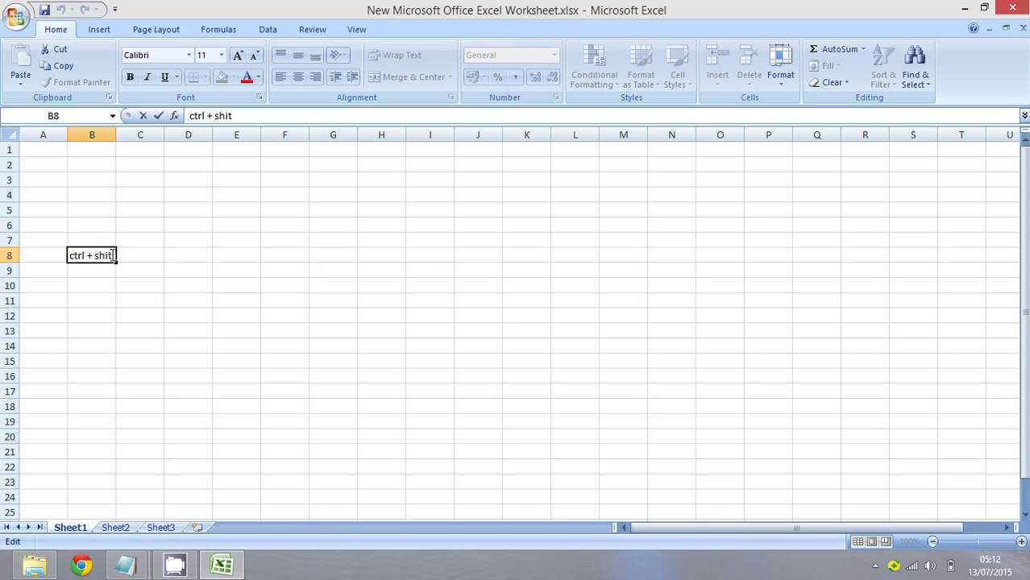
{"action": "type", "text": " +"}
{"action": "type", "text": " down "}
{"action": "type", "text": "arrow"}
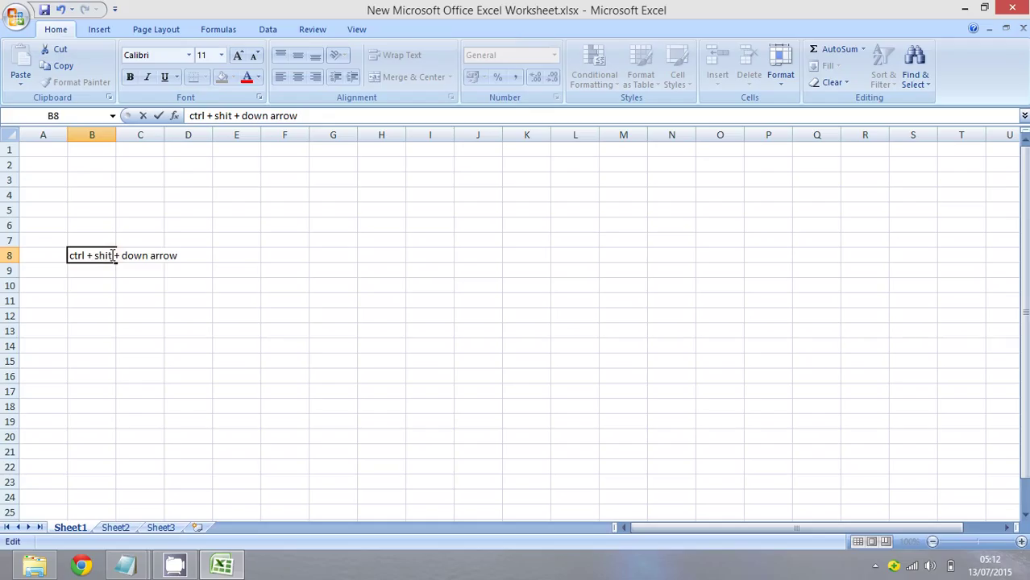
{"action": "type", "text": ")"}
{"action": "key", "text": "Left"}
{"action": "key", "text": "Left"}
{"action": "key", "text": "Left"}
{"action": "type", "text": "(arrow)"}
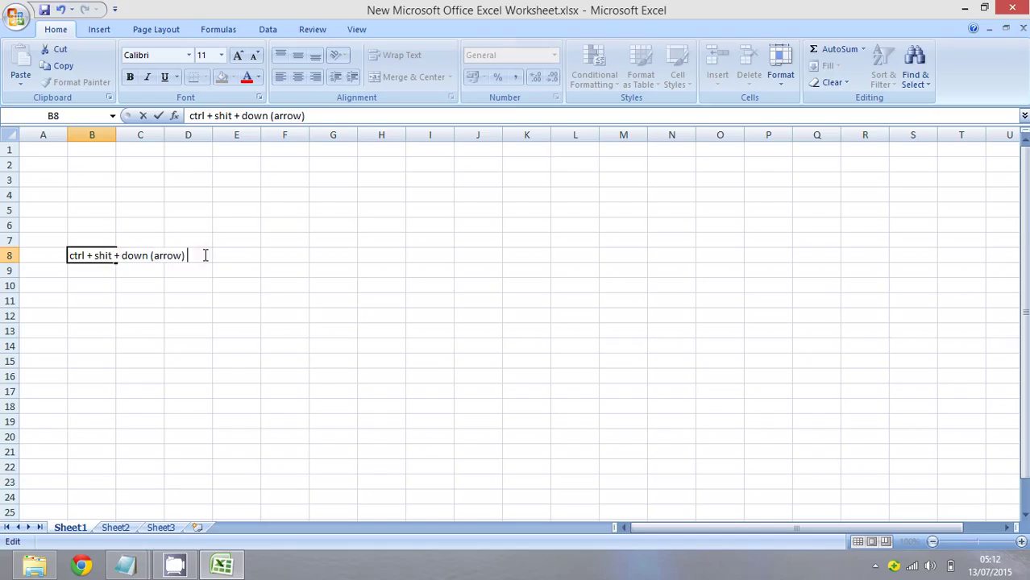
{"action": "type", "text": " for selecl rows"}
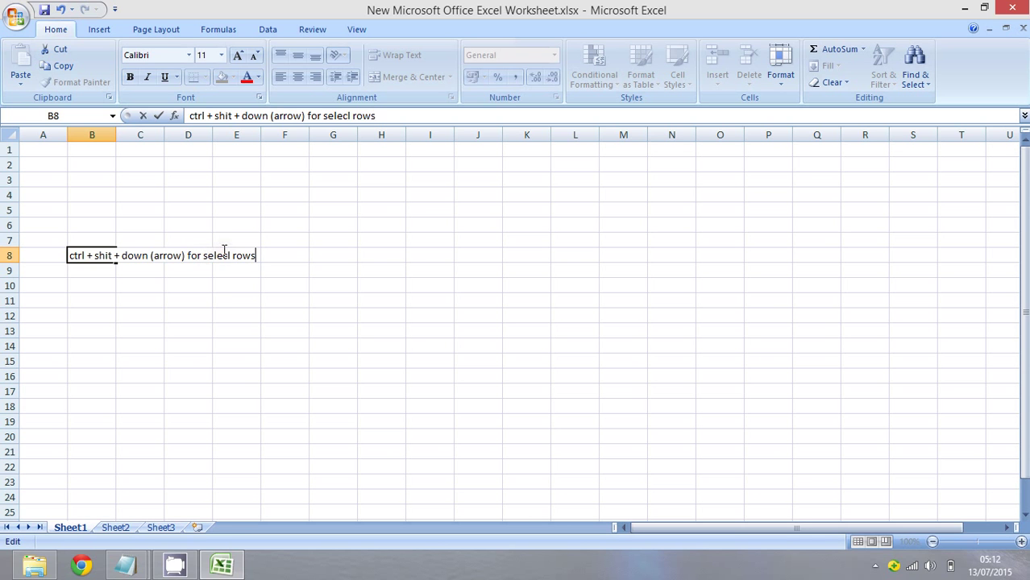
{"action": "left_click", "coordinate": [231, 290]}
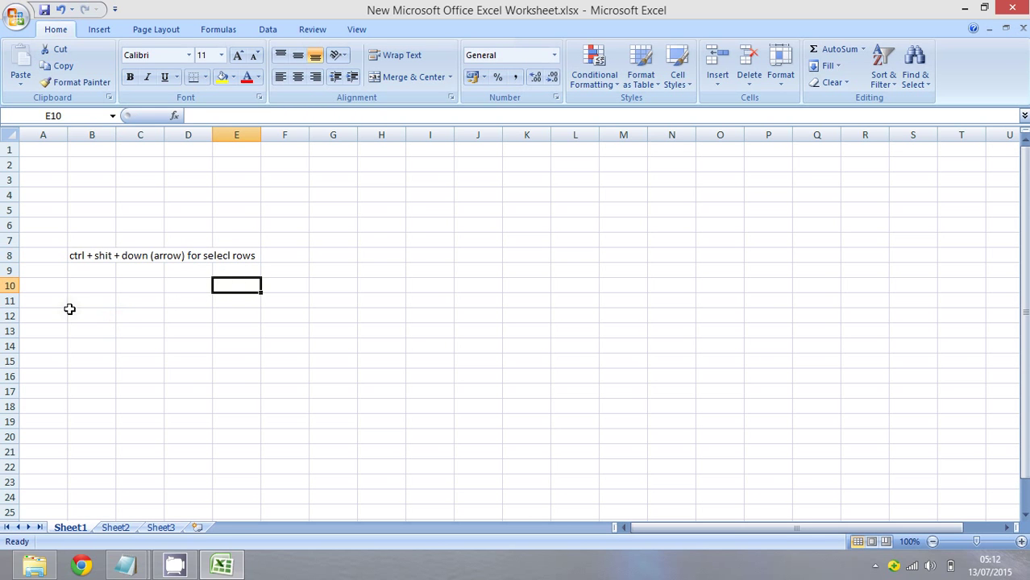
- Select rows 10 through the sheet's last row with Ctrl+Shift+Down
{"action": "left_click", "coordinate": [9, 286]}
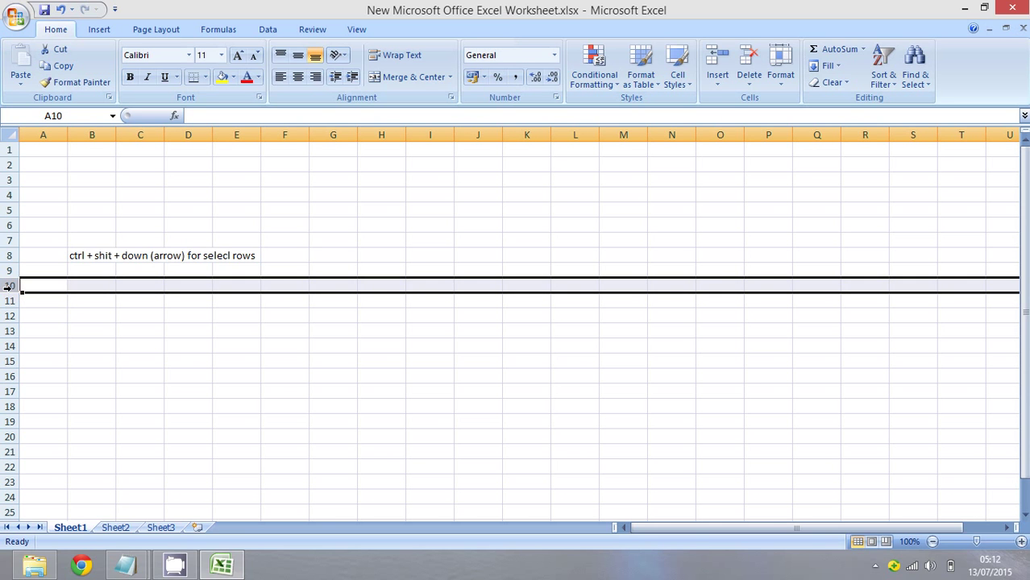
{"action": "key", "text": "ctrl+shift+Down"}
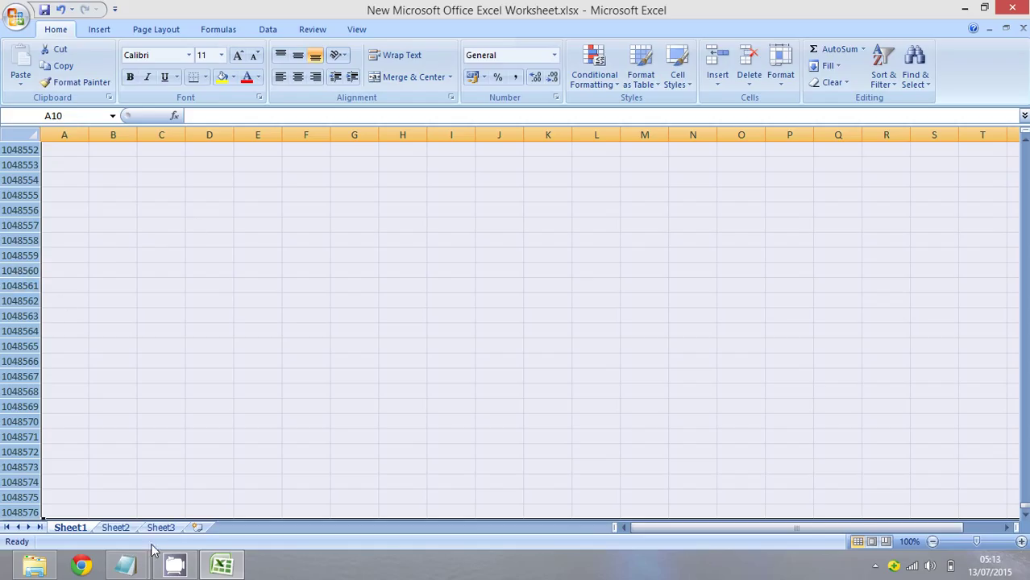
{"action": "left_click", "coordinate": [125, 566]}
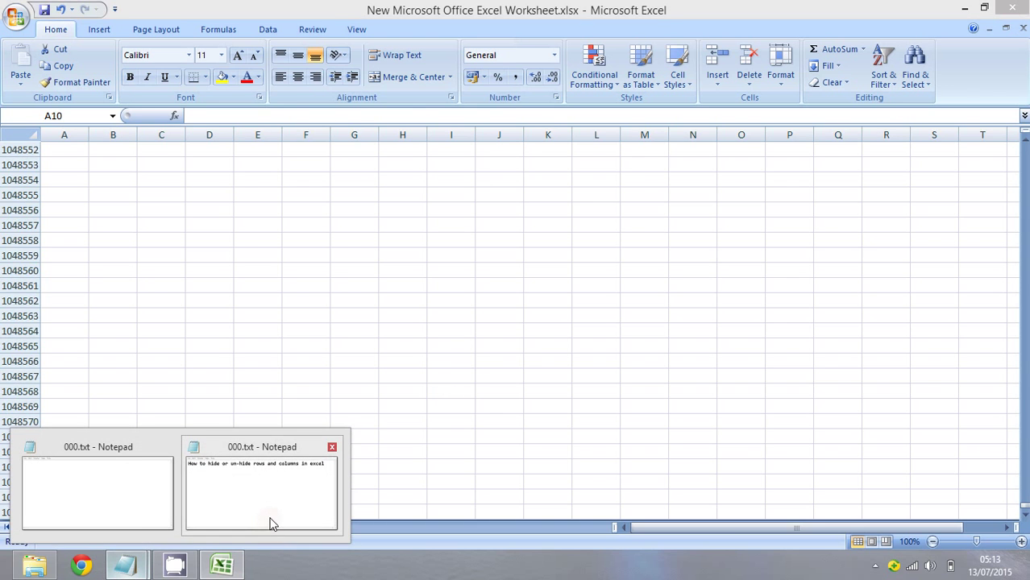
- Replace the Notepad title line with 'then right click and press hide'
{"action": "left_click", "coordinate": [271, 523]}
{"action": "left_click_drag", "start_coordinate": [858, 179], "coordinate": [4, 270]}
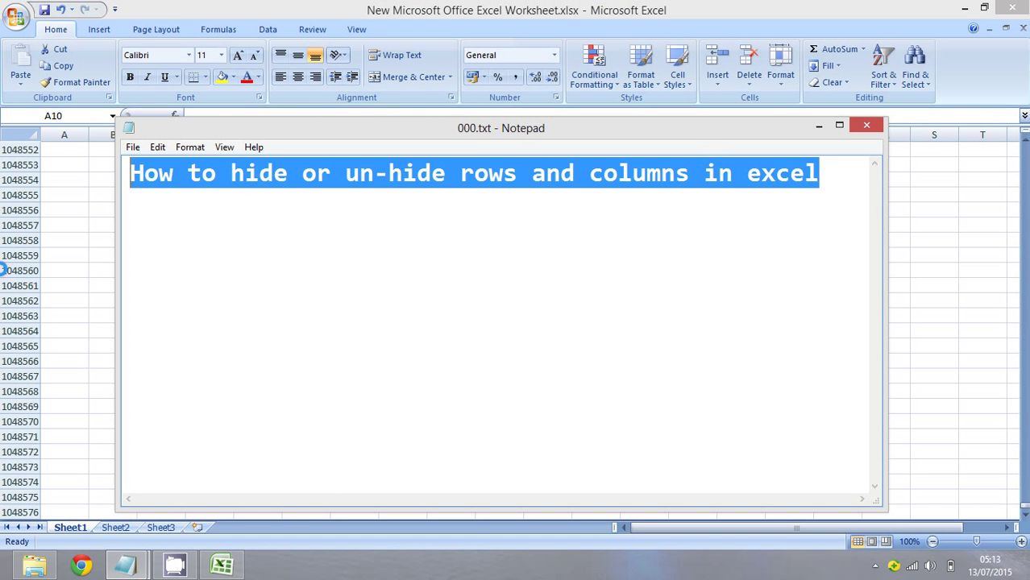
{"action": "type", "text": "then right click"}
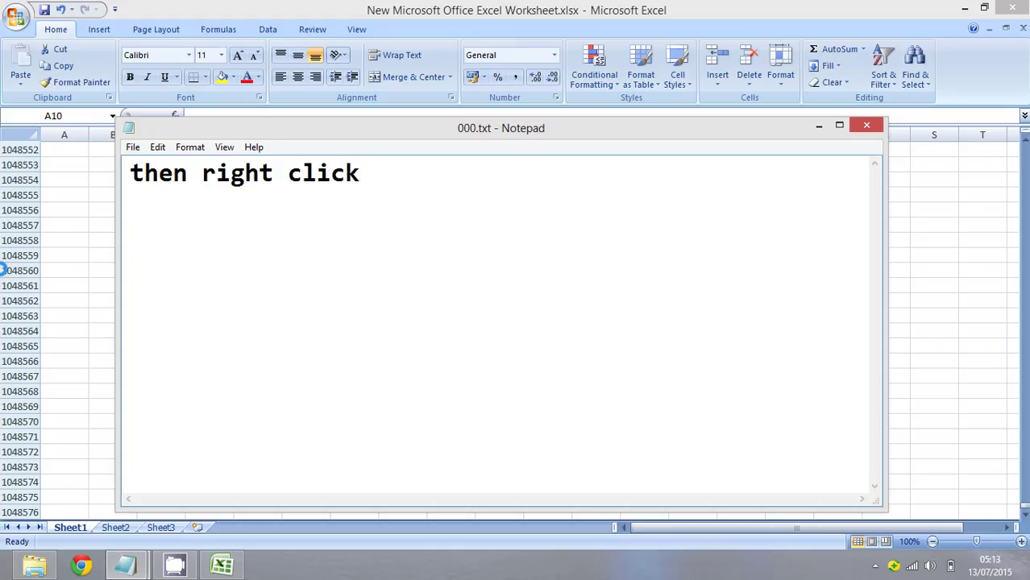
{"action": "type", "text": " and "}
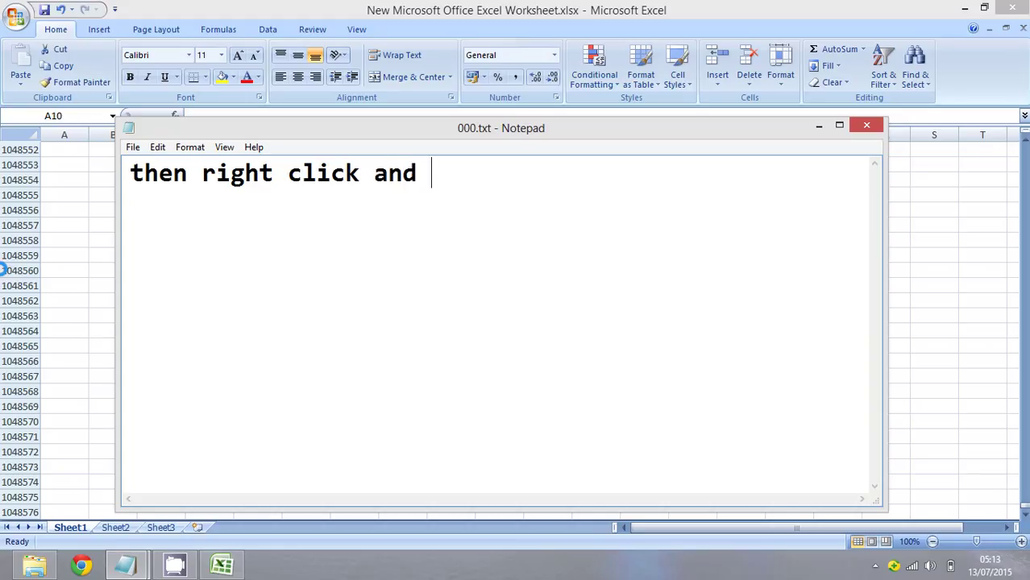
{"action": "type", "text": "pres"}
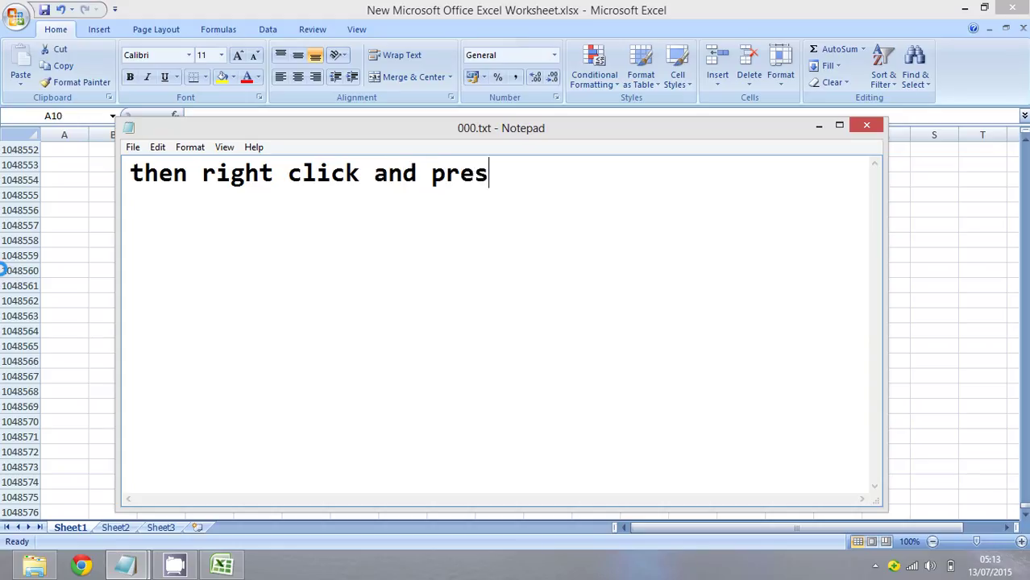
{"action": "key", "text": "BackSpace"}
{"action": "type", "text": "ss hi"}
{"action": "key", "text": "BackSpace"}
{"action": "type", "text": "hide"}
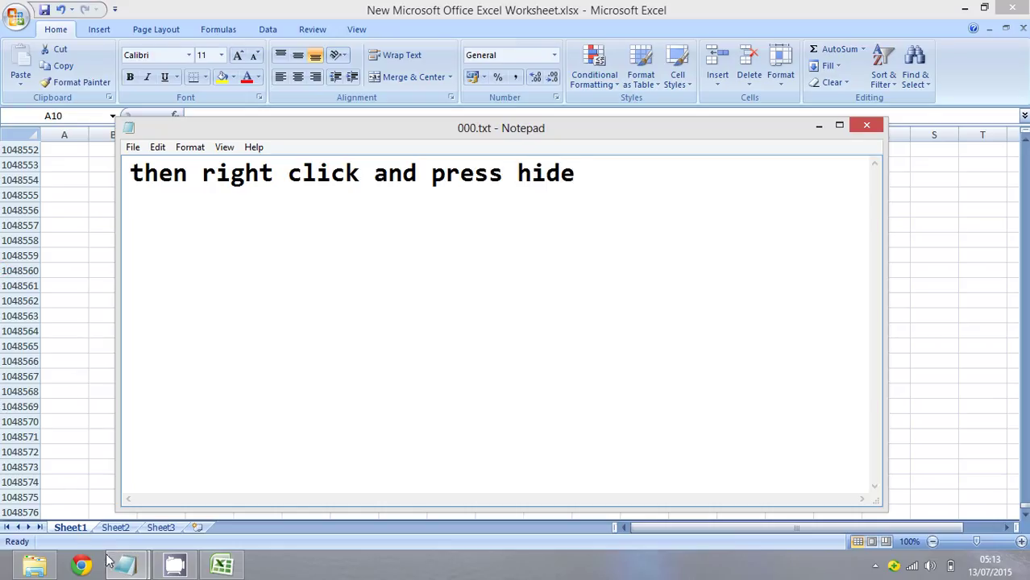
- Back in Excel, hide the selected rows from row 10 to the sheet's end
{"action": "mouse_move", "coordinate": [125, 564]}
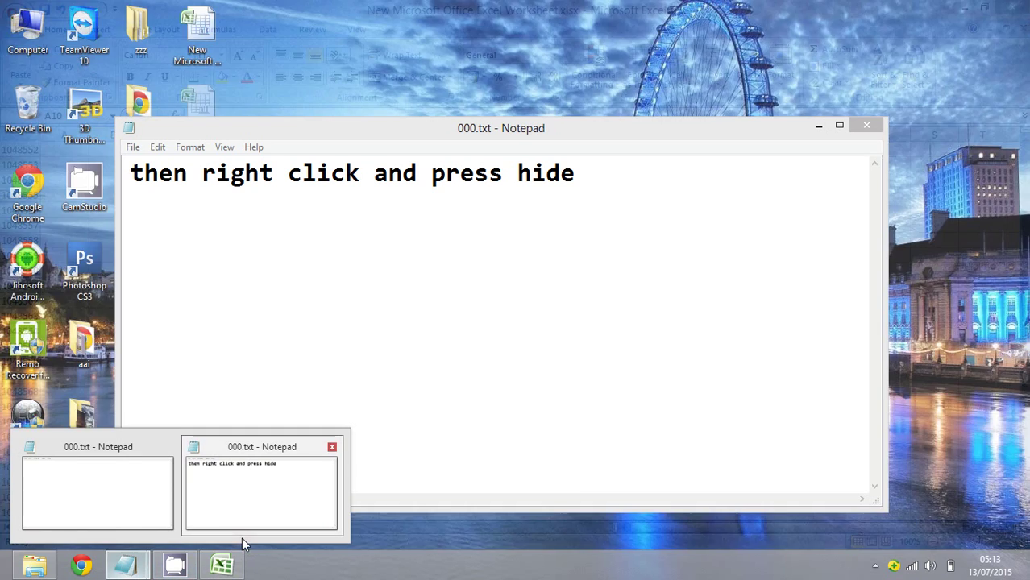
{"action": "left_click", "coordinate": [221, 564]}
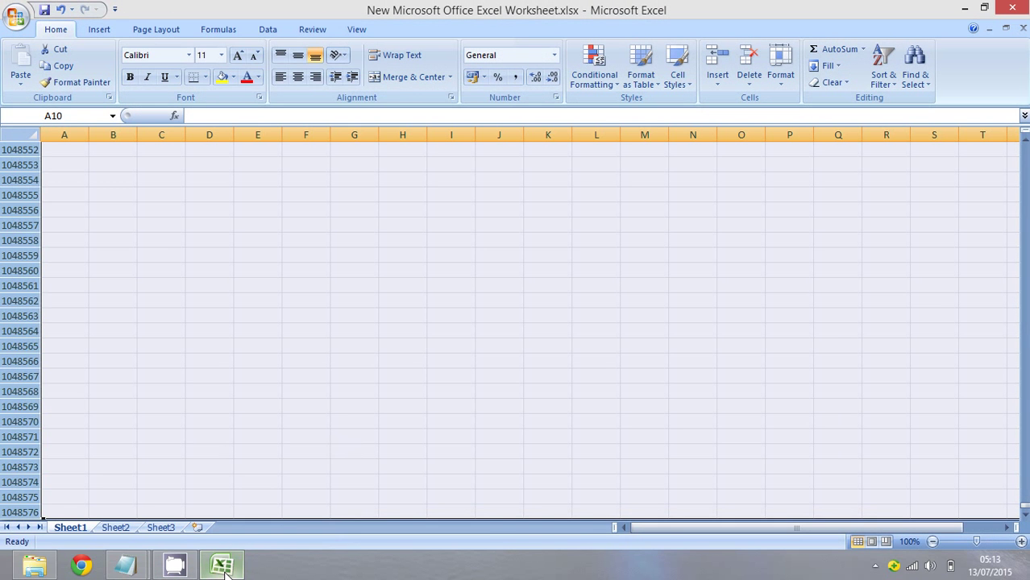
{"action": "right_click", "coordinate": [22, 293]}
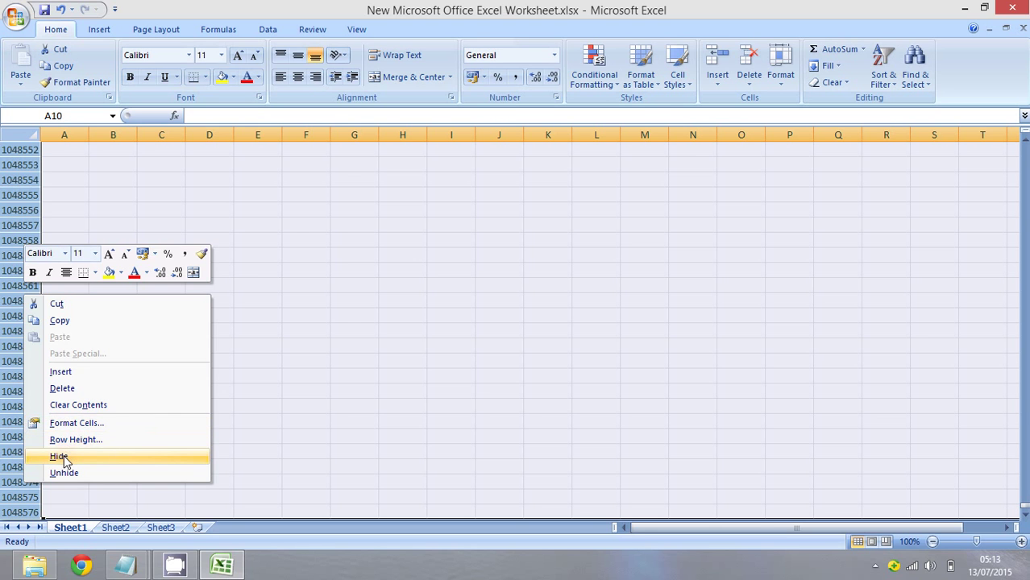
{"action": "left_click", "coordinate": [63, 457]}
{"action": "left_click", "coordinate": [282, 208]}
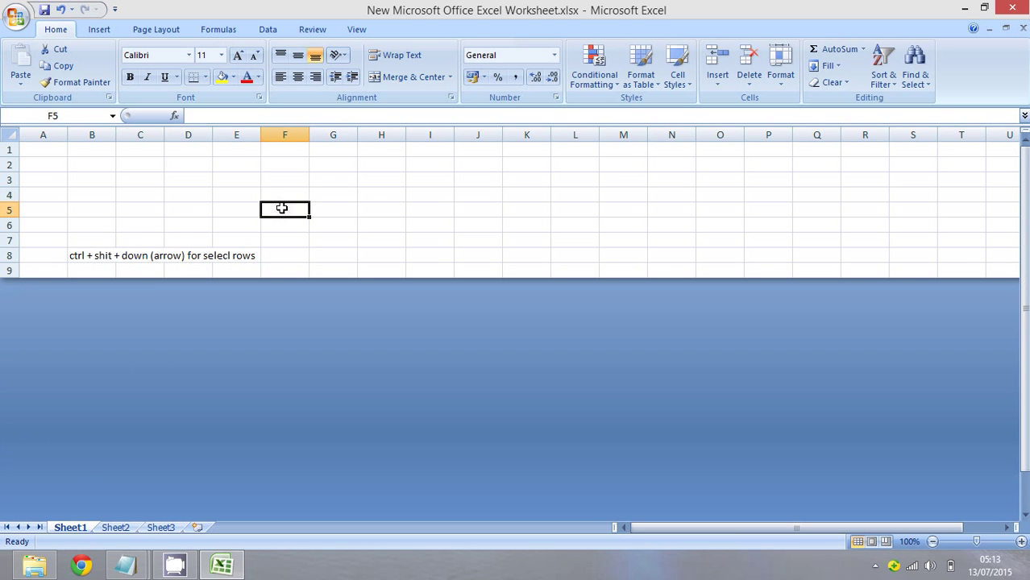
- Type 'ctrl + shift + right (arrow) for select columns' into cell F2
{"action": "left_click", "coordinate": [209, 255]}
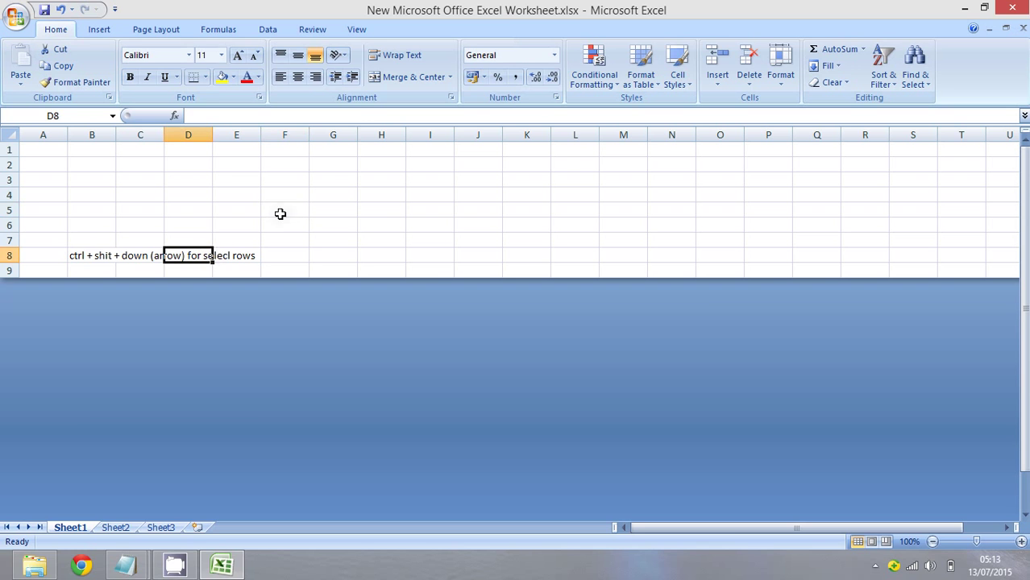
{"action": "left_click", "coordinate": [330, 166]}
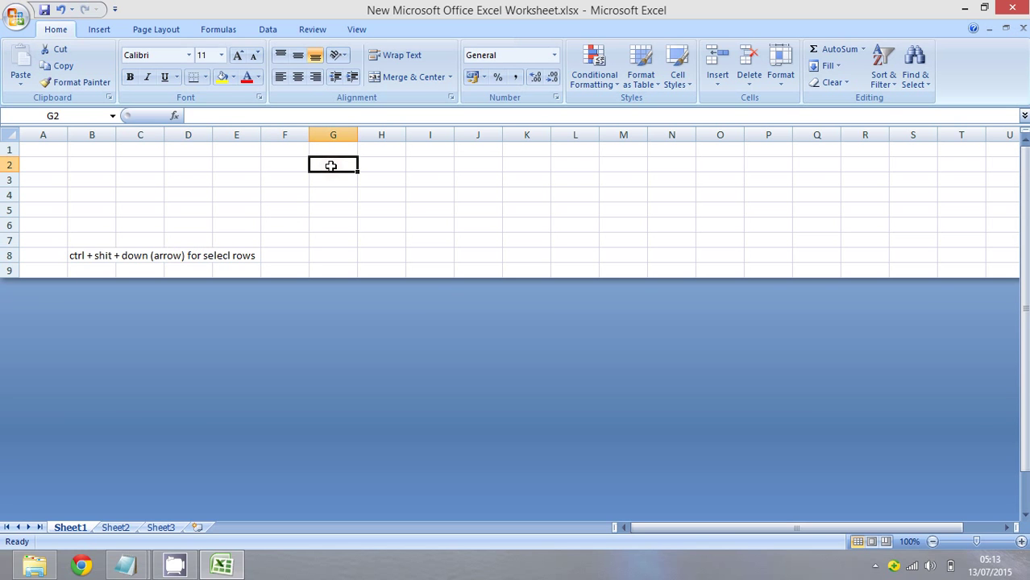
{"action": "left_click", "coordinate": [291, 165]}
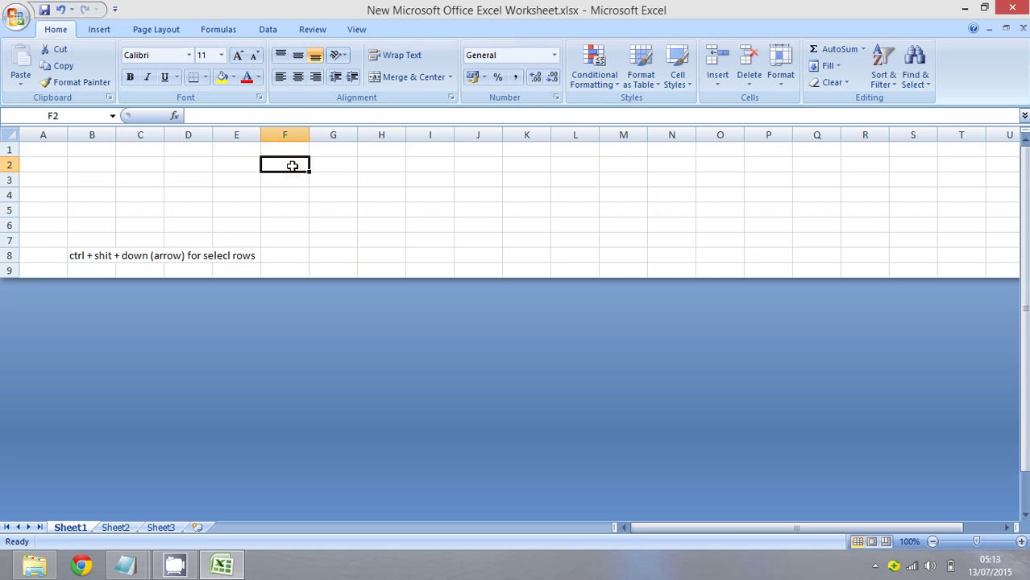
{"action": "type", "text": "ctrl"}
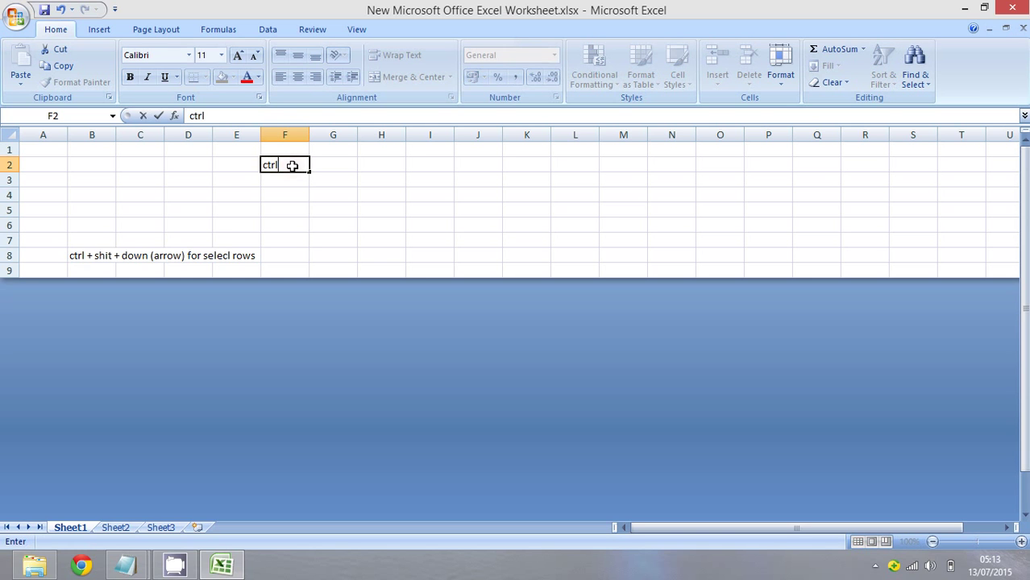
{"action": "type", "text": " + shift"}
{"action": "type", "text": " + r"}
{"action": "type", "text": "ight "}
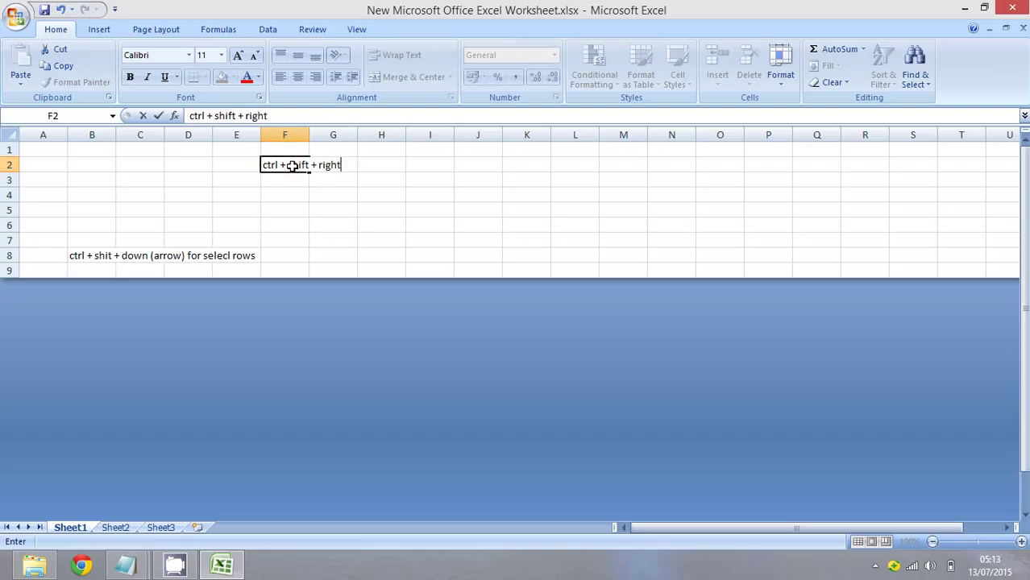
{"action": "type", "text": "(arrr"}
{"action": "key", "text": "BackSpace"}
{"action": "type", "text": "or"}
{"action": "key", "text": "BackSpace"}
{"action": "type", "text": "w) fror select"}
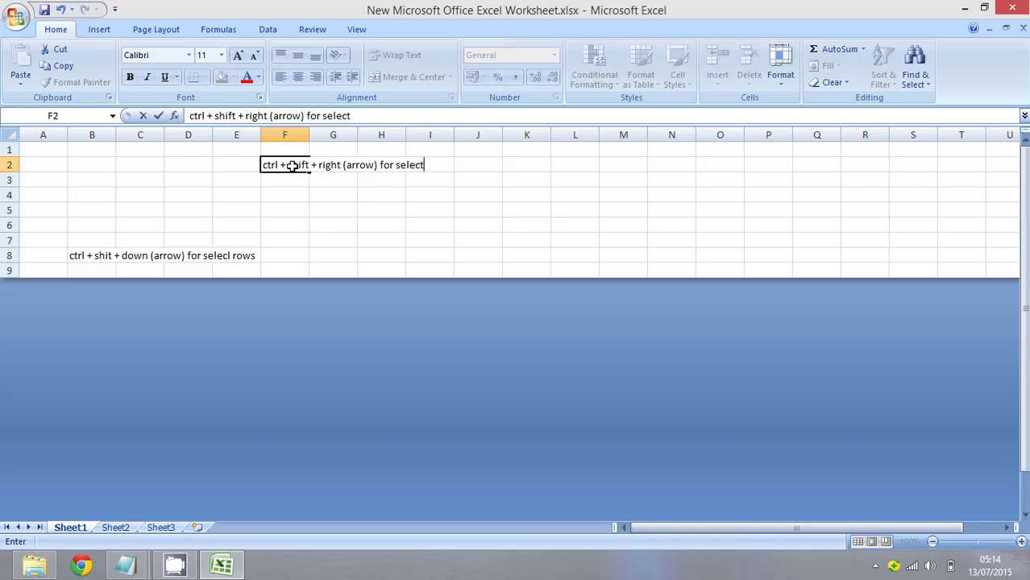
{"action": "type", "text": " columns"}
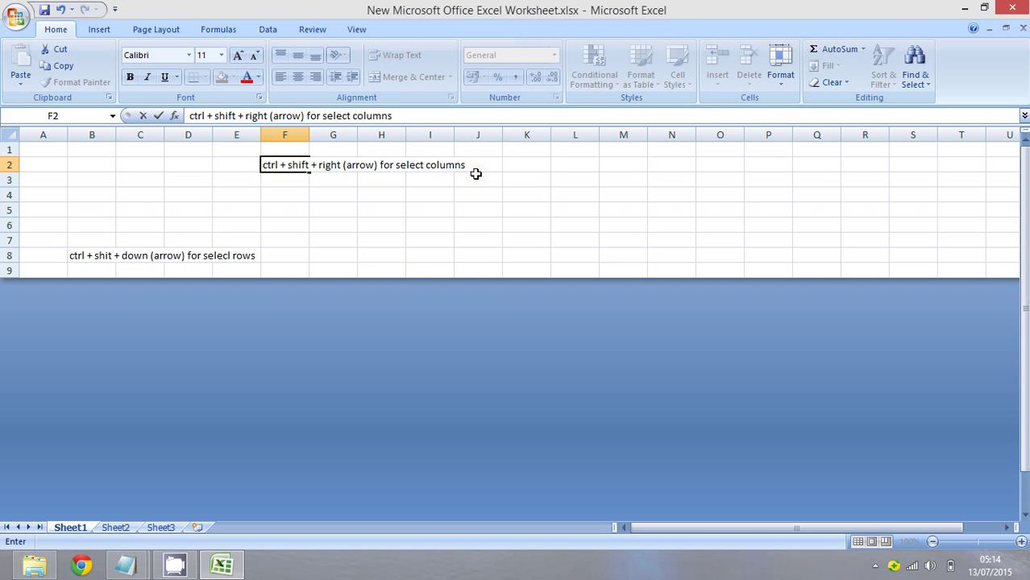
{"action": "left_click", "coordinate": [475, 175]}
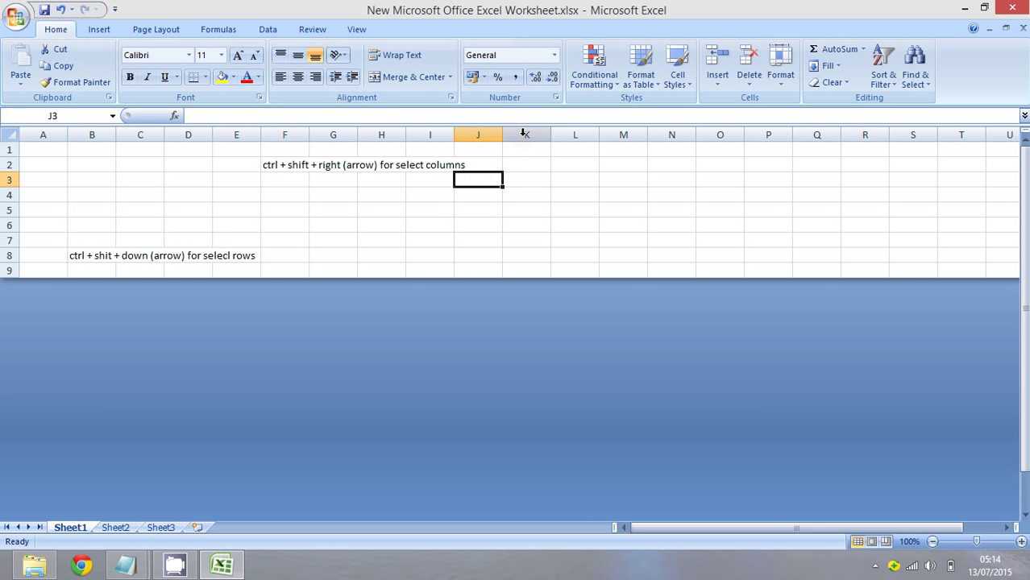
- Hide columns K through XFD and select the note in F2
{"action": "left_click", "coordinate": [523, 134]}
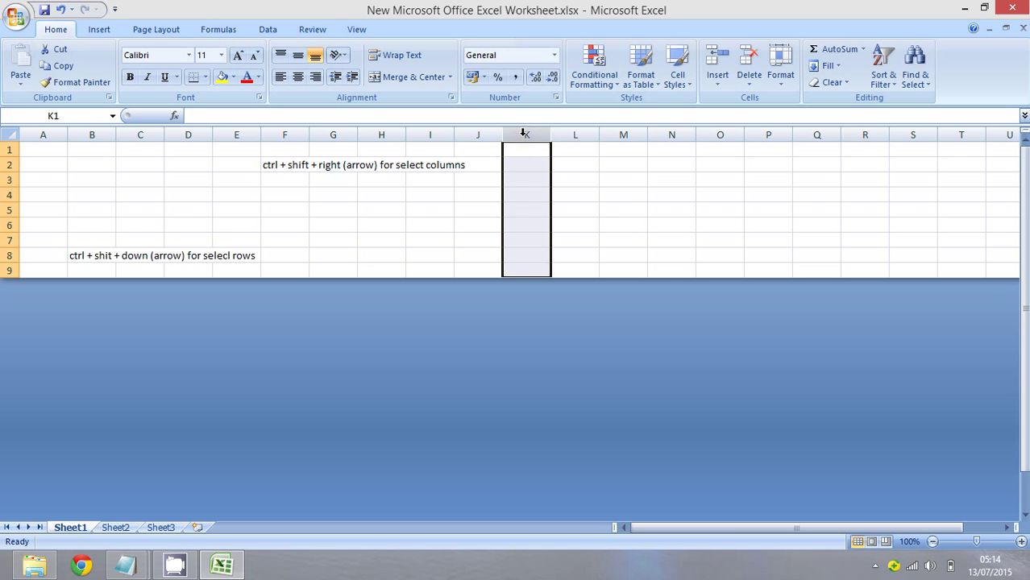
{"action": "key", "text": "ctrl+shift+Right"}
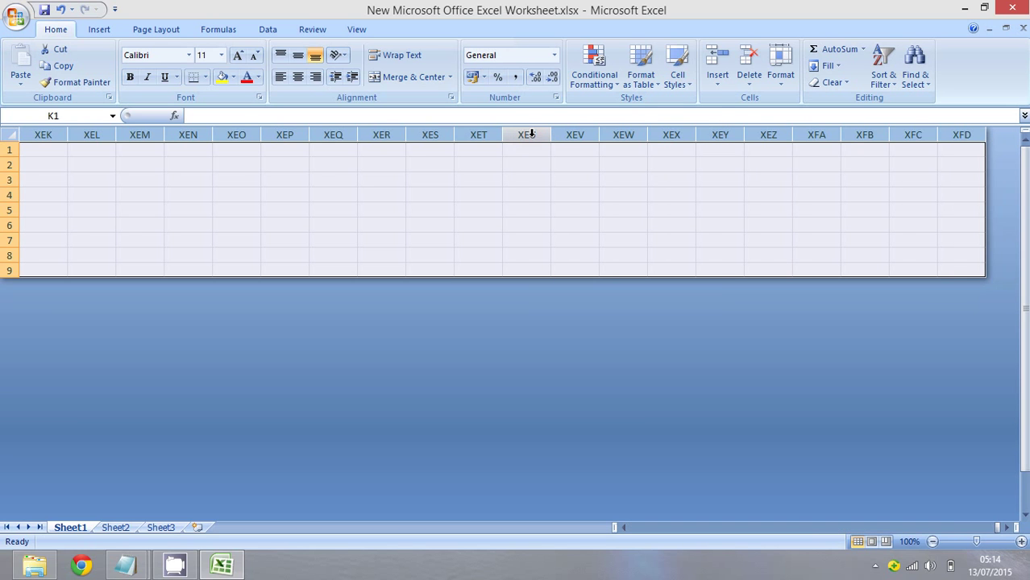
{"action": "right_click", "coordinate": [531, 133]}
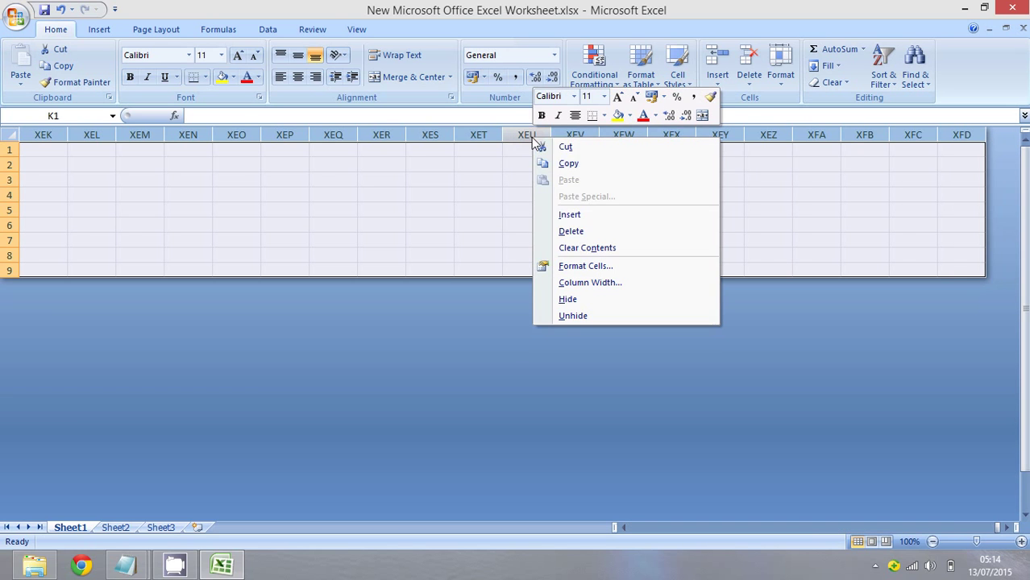
{"action": "left_click", "coordinate": [576, 295]}
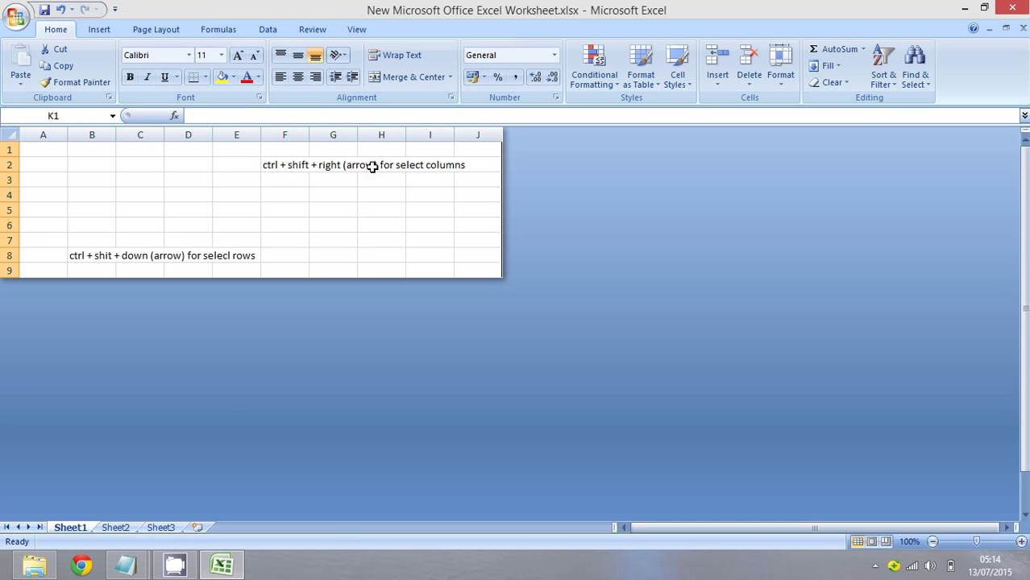
{"action": "left_click", "coordinate": [372, 166]}
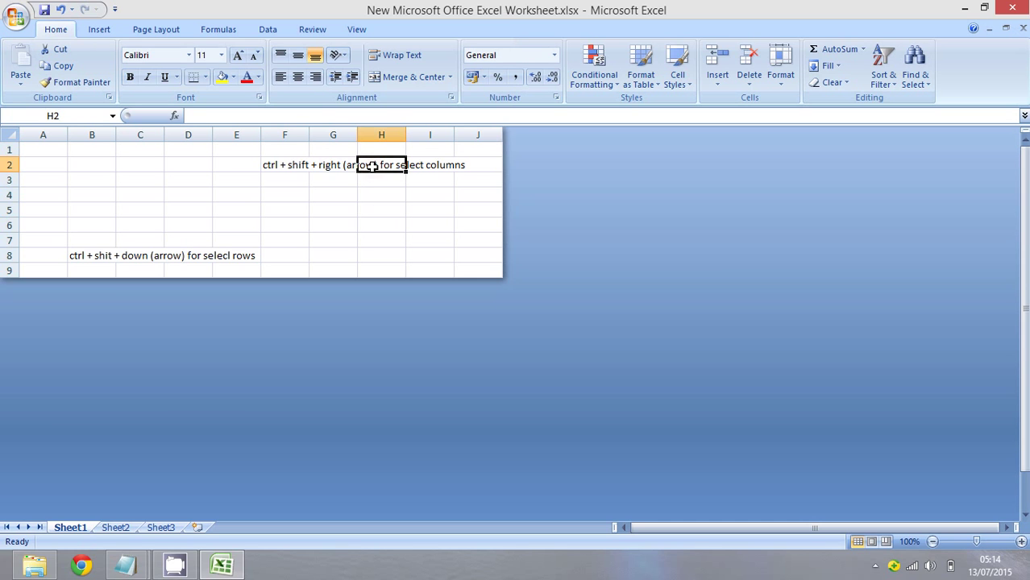
{"action": "left_click", "coordinate": [278, 165]}
- Delete the shortcut notes in cells F2 and B8
{"action": "key", "text": "Delete"}
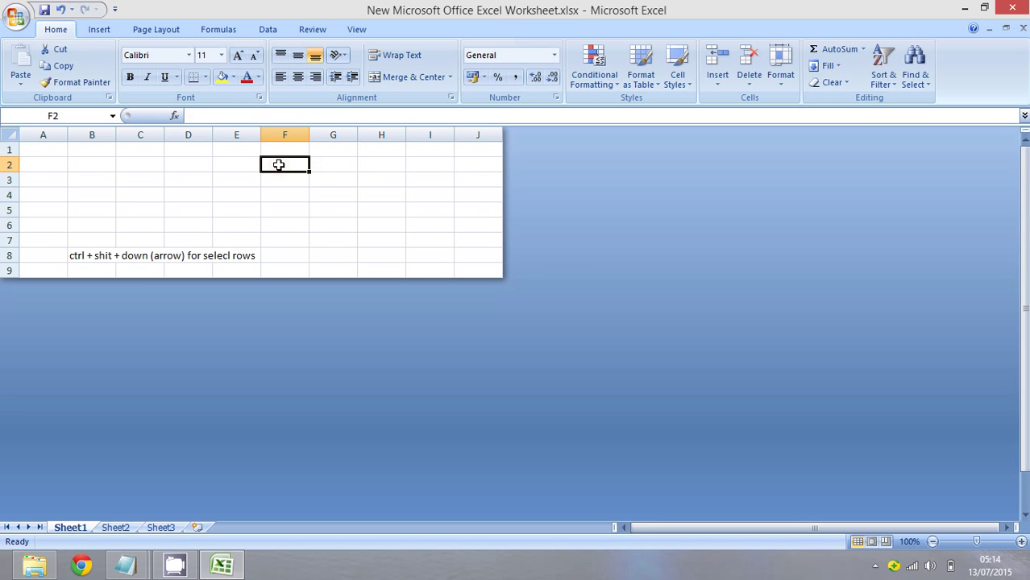
{"action": "left_click", "coordinate": [209, 252]}
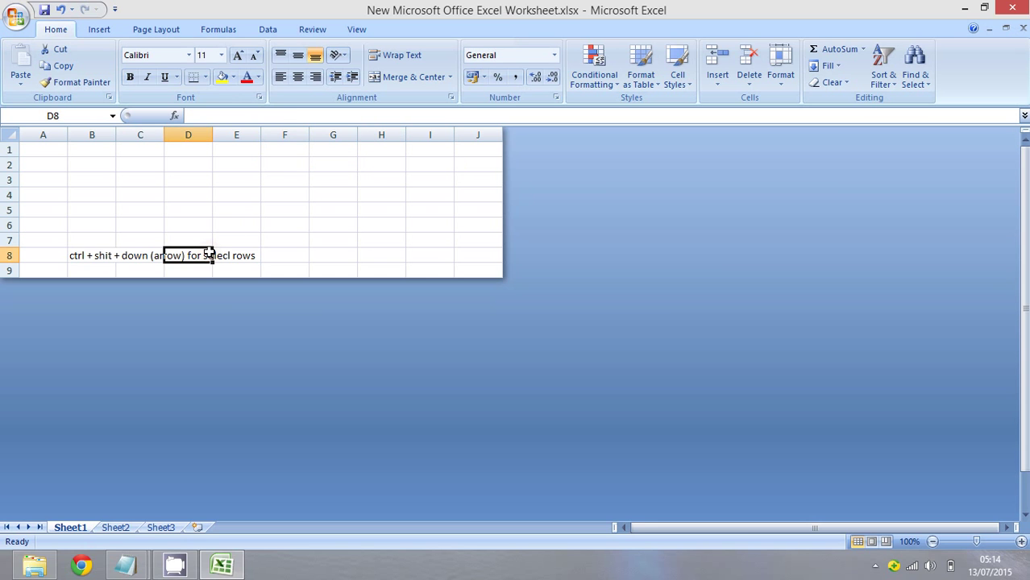
{"action": "left_click", "coordinate": [103, 256]}
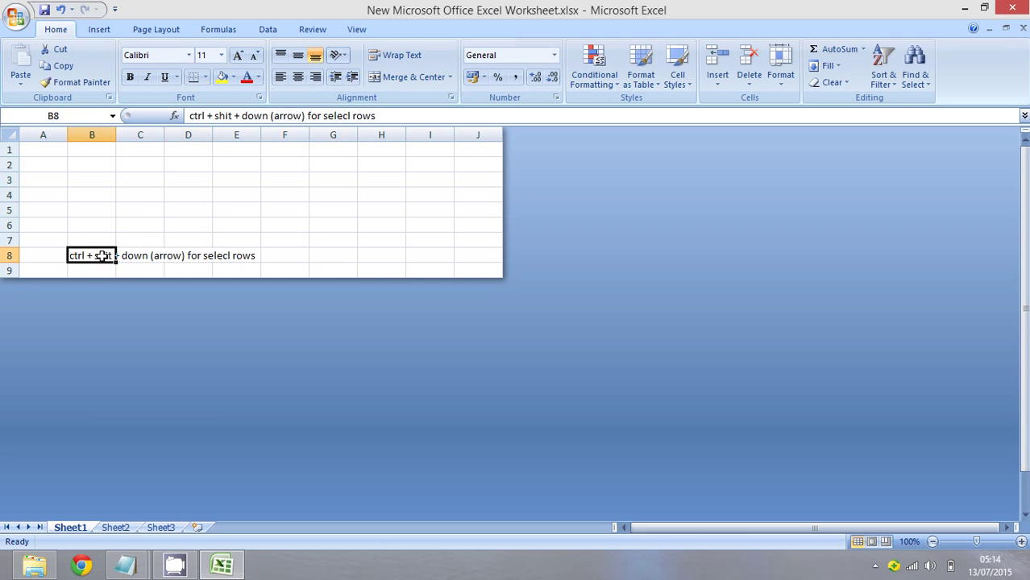
{"action": "key", "text": "Delete"}
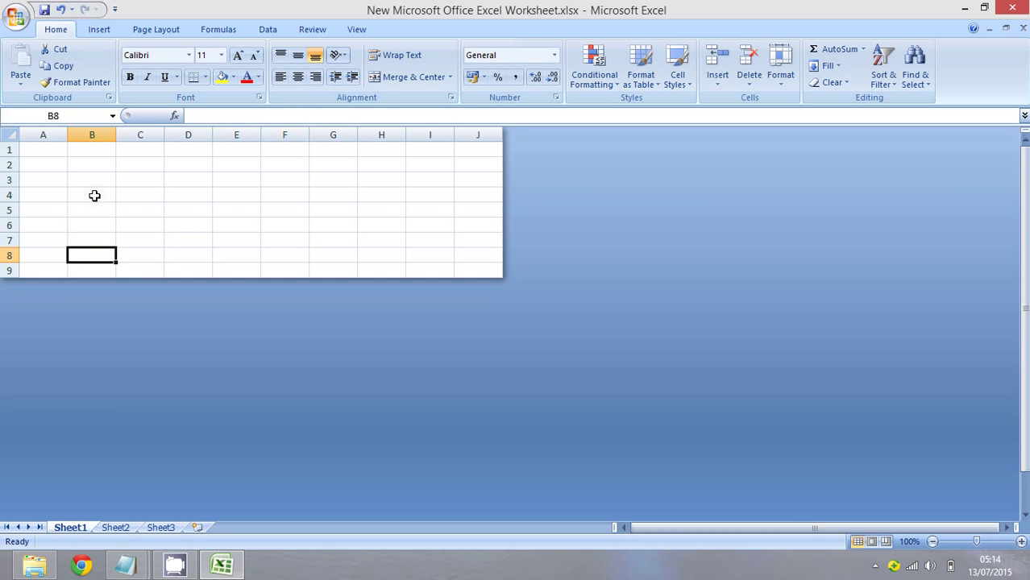
- Enter 'for unhide click format > hide or unhide' in cell B4
{"action": "left_click", "coordinate": [94, 196]}
{"action": "type", "text": "for unhide"}
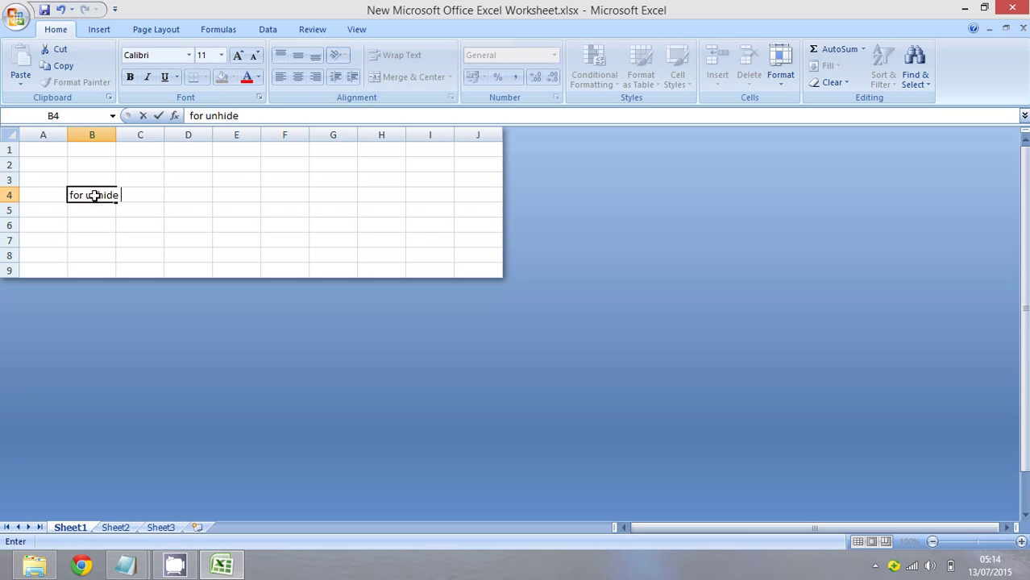
{"action": "type", "text": "s"}
{"action": "type", "text": "cli"}
{"action": "type", "text": "ck f"}
{"action": "type", "text": "ormat"}
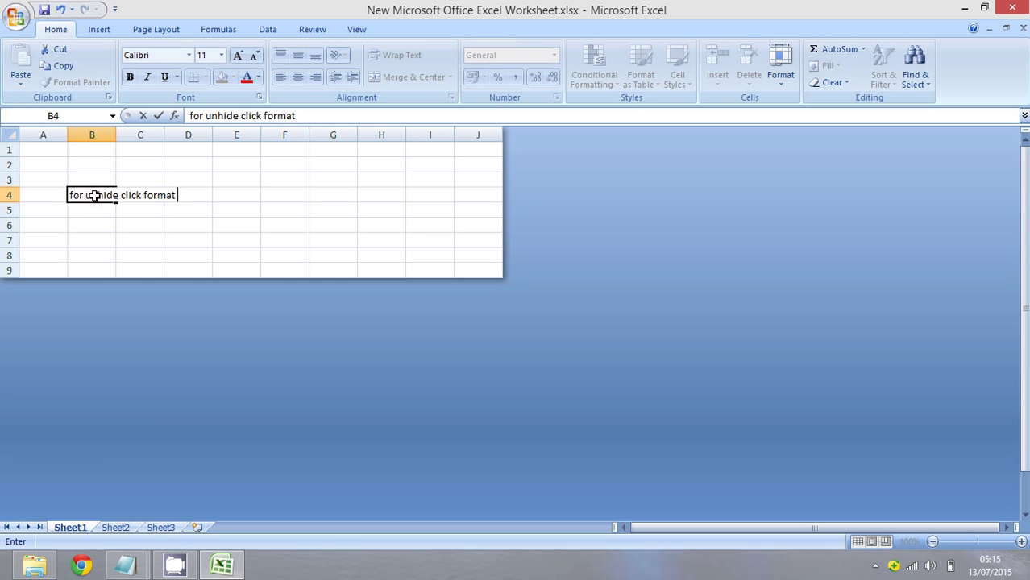
{"action": "type", "text": ">"}
{"action": "type", "text": "hide o"}
{"action": "type", "text": " ungi"}
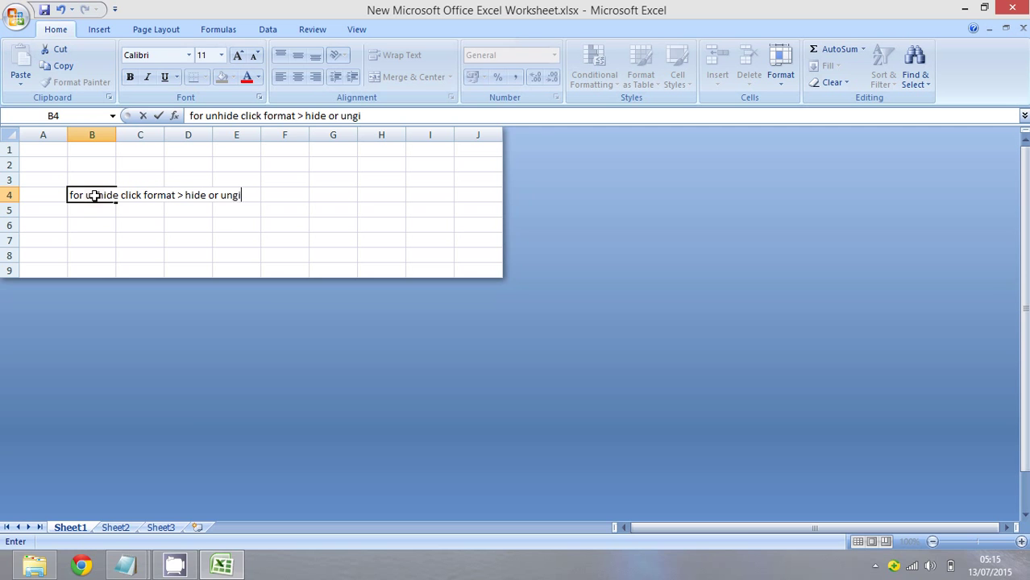
{"action": "key", "text": "BackSpace"}
{"action": "type", "text": "hide"}
{"action": "left_click", "coordinate": [316, 194]}
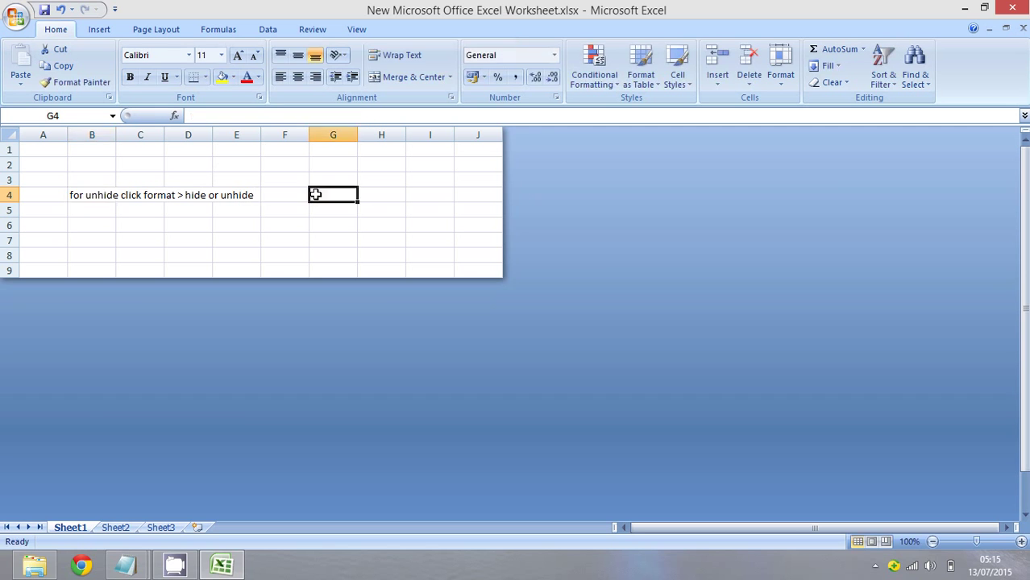
{"action": "left_click", "coordinate": [778, 84]}
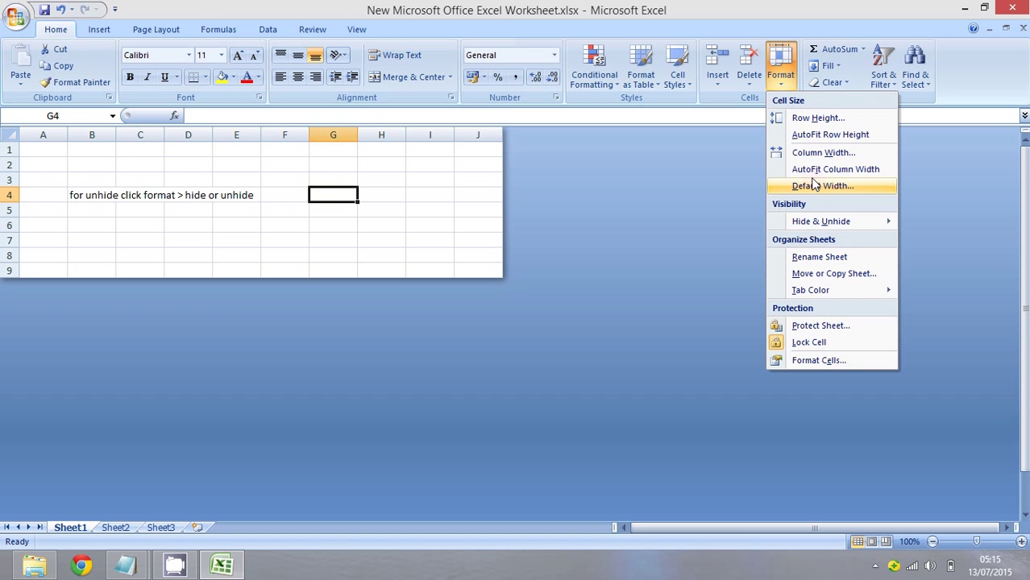
{"action": "mouse_move", "coordinate": [840, 224]}
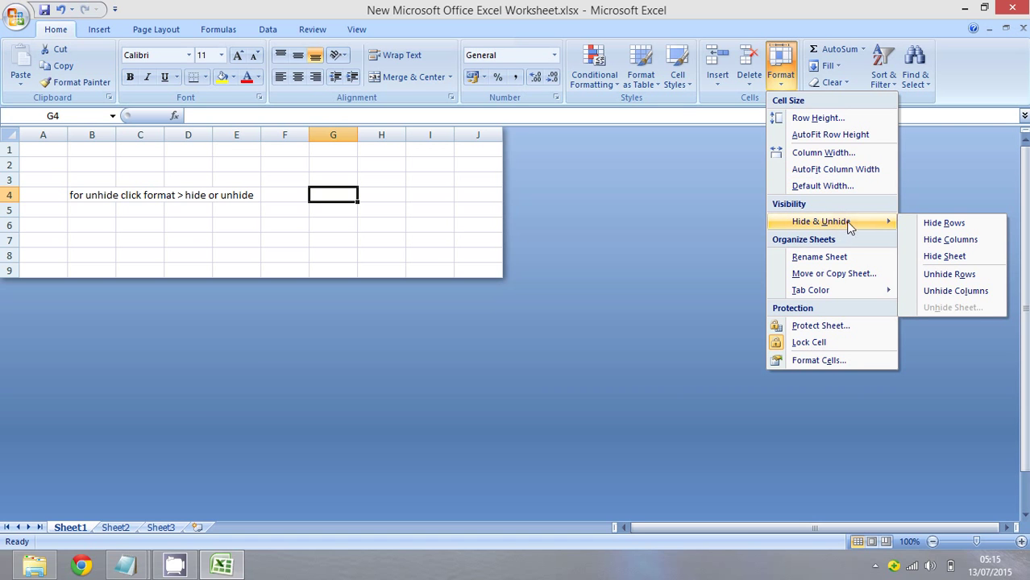
{"action": "left_click", "coordinate": [963, 276]}
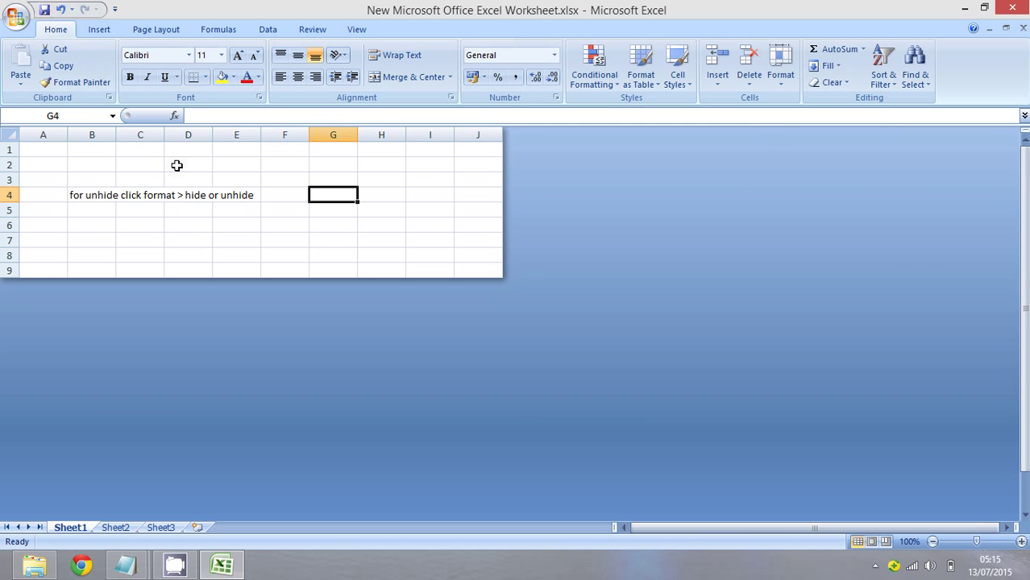
{"action": "left_click", "coordinate": [149, 211]}
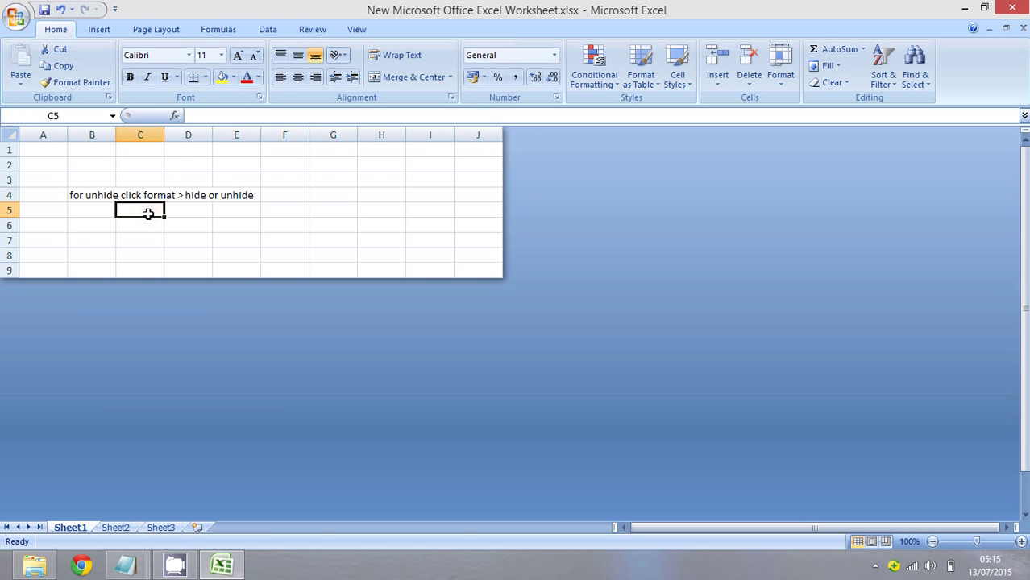
- Enter 'first save and close then open the excel file' in B7 and save the workbook
{"action": "left_click", "coordinate": [96, 235]}
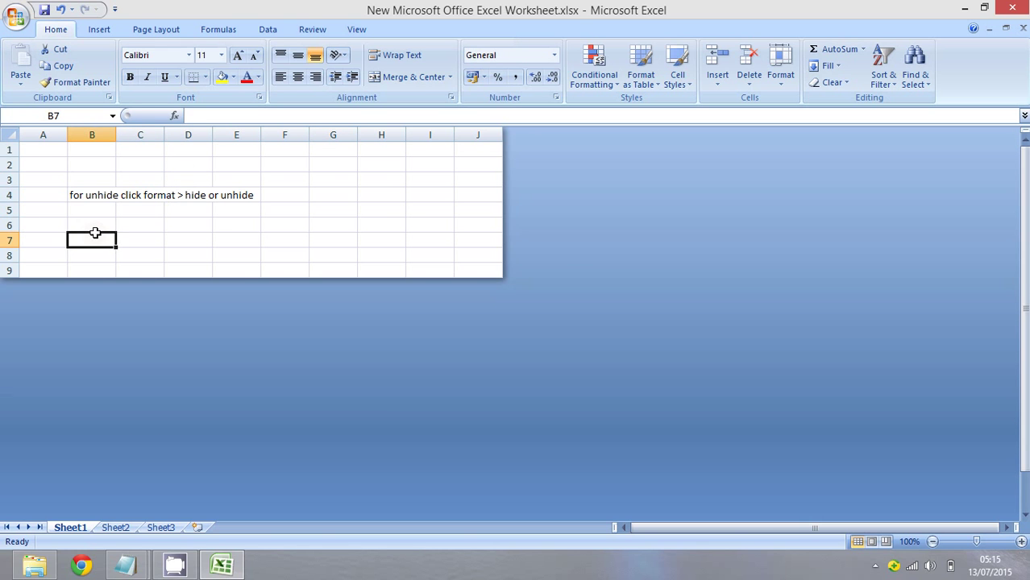
{"action": "type", "text": "first "}
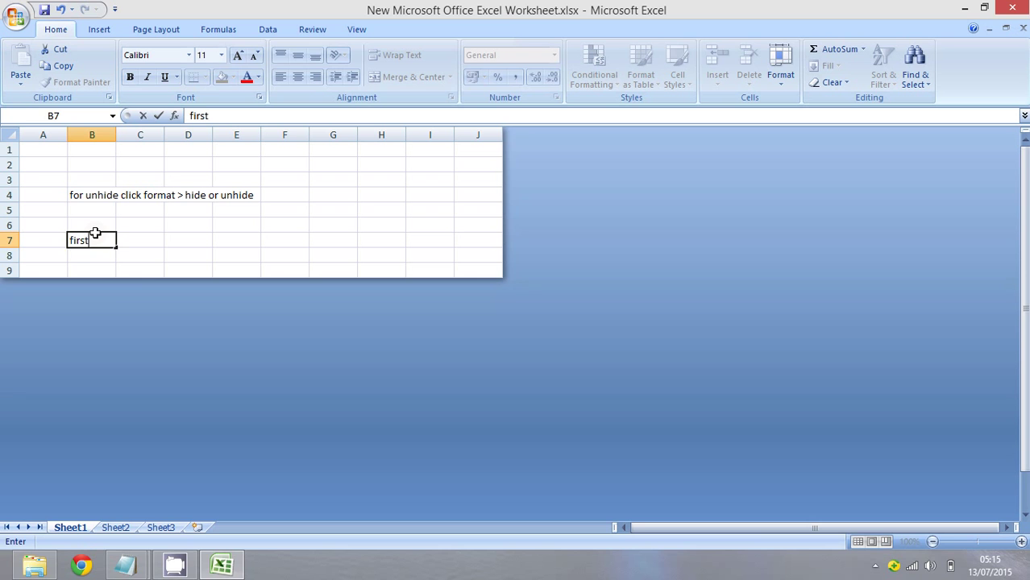
{"action": "type", "text": "save and "}
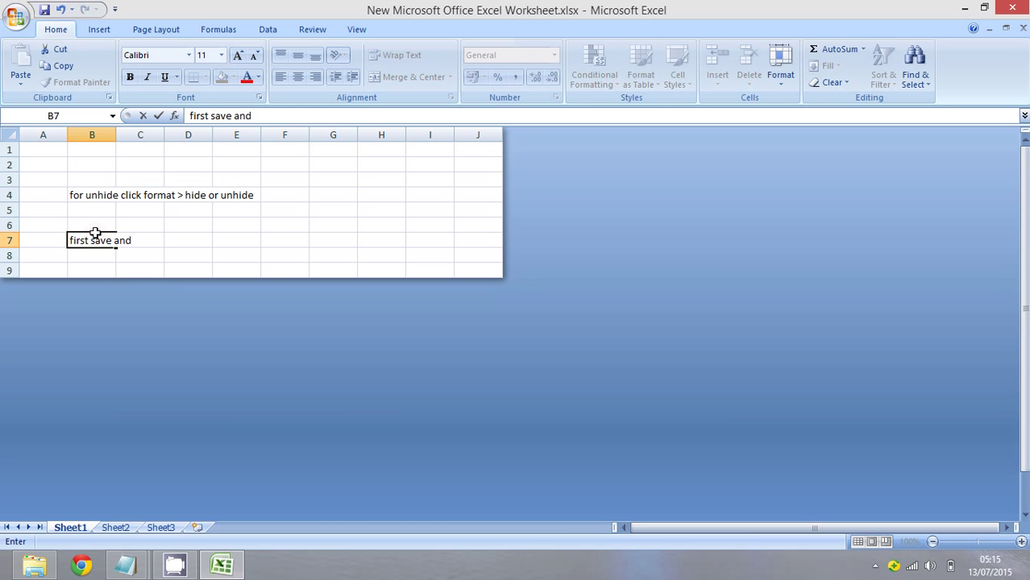
{"action": "type", "text": "close then open the "}
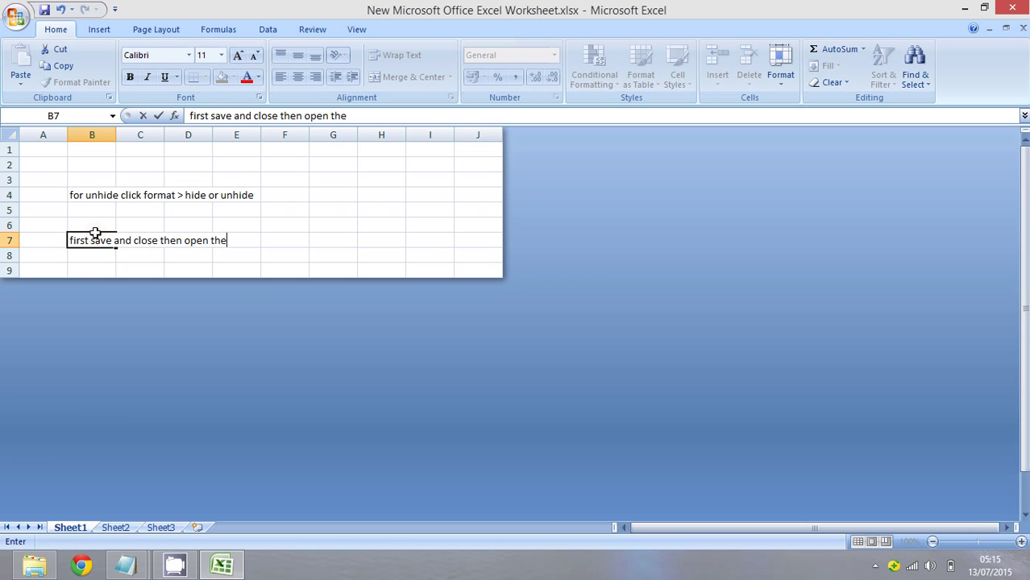
{"action": "type", "text": "e"}
{"action": "key", "text": "BackSpace"}
{"action": "type", "text": "excel file"}
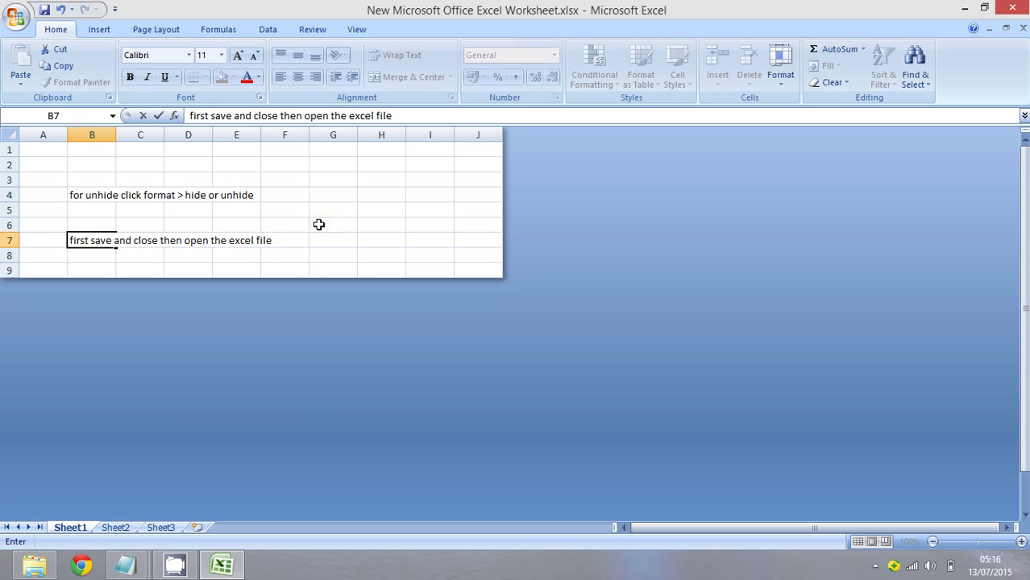
{"action": "left_click", "coordinate": [47, 8]}
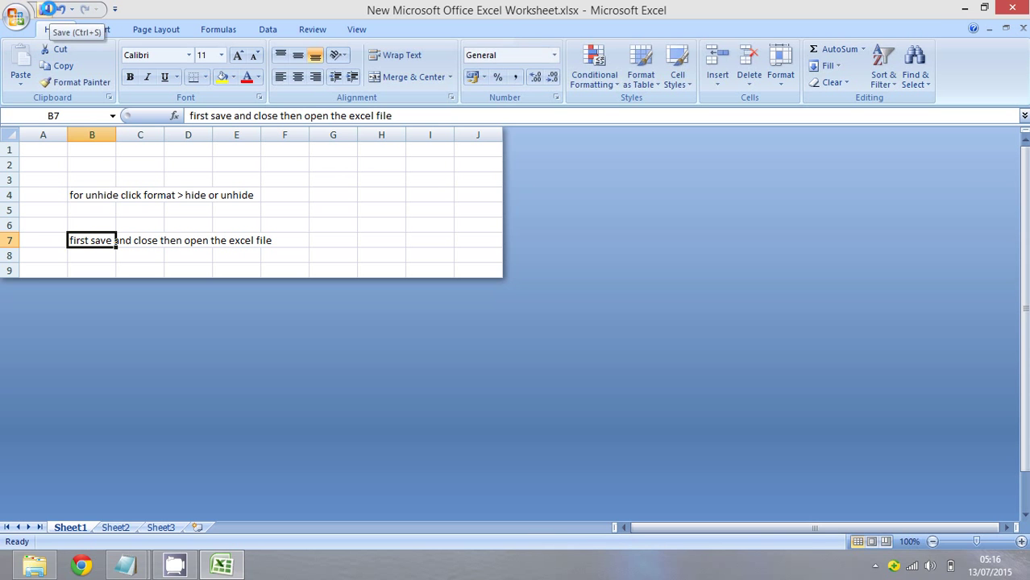
- Close Excel, minimize the Notepad note, and reopen the New Microsoft Office Excel Worksheet workbook
{"action": "left_click", "coordinate": [1023, 8]}
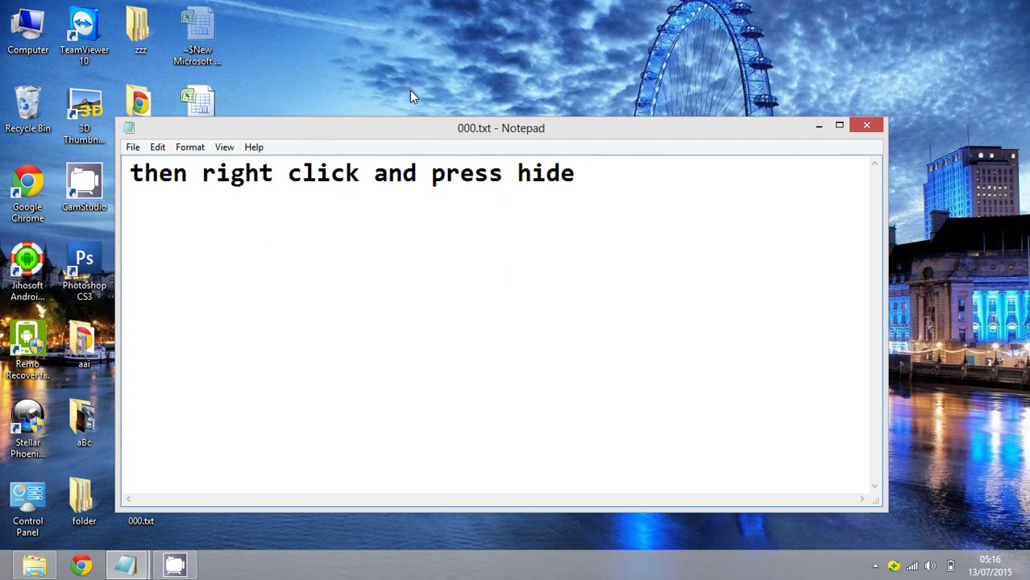
{"action": "left_click", "coordinate": [818, 126]}
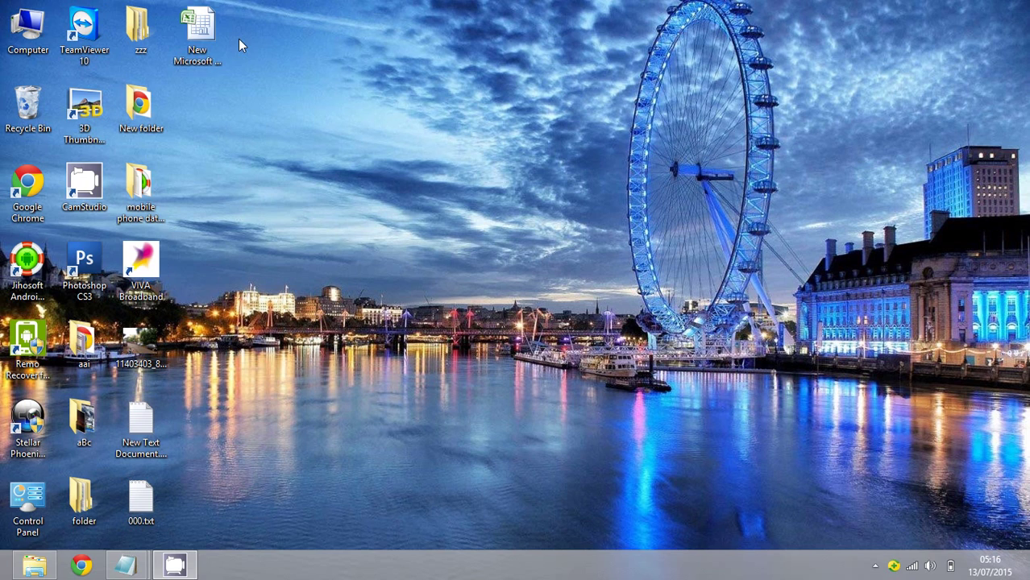
{"action": "double_click", "coordinate": [213, 36]}
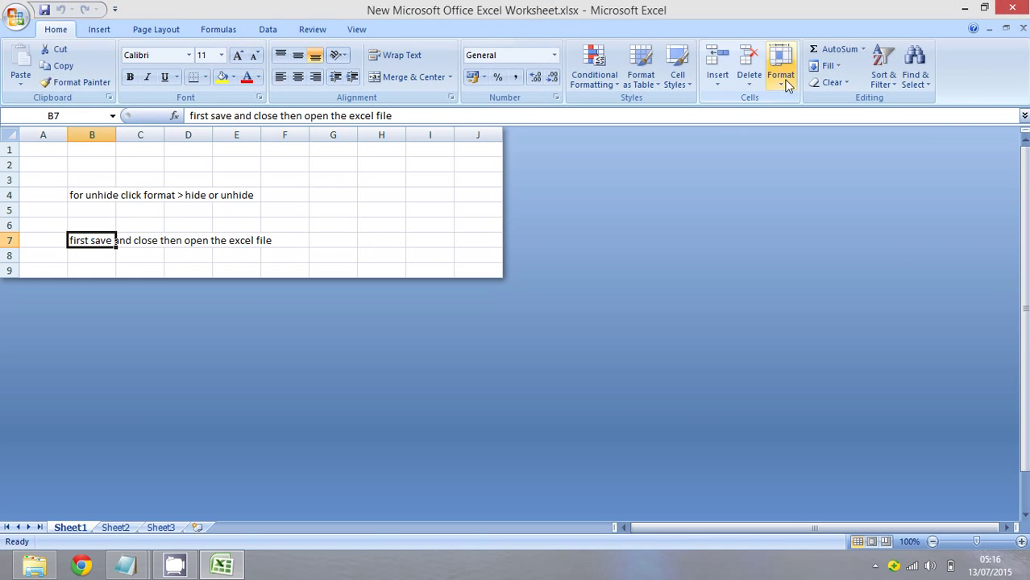
- Select column J and unhide the hidden rows below row 9 through Format > Hide & Unhide
{"action": "left_click", "coordinate": [782, 83]}
{"action": "mouse_move", "coordinate": [838, 224]}
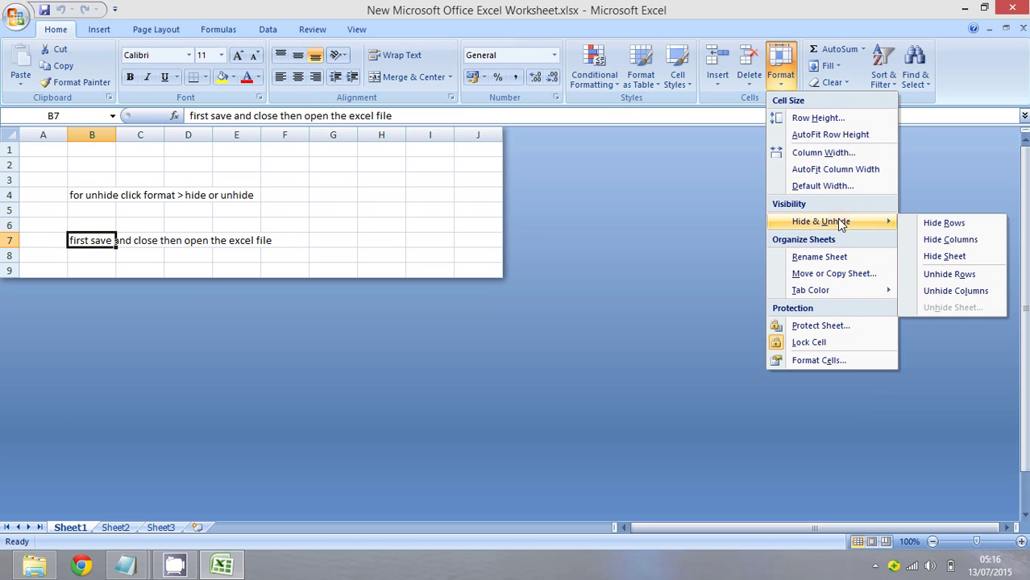
{"action": "left_click", "coordinate": [933, 275]}
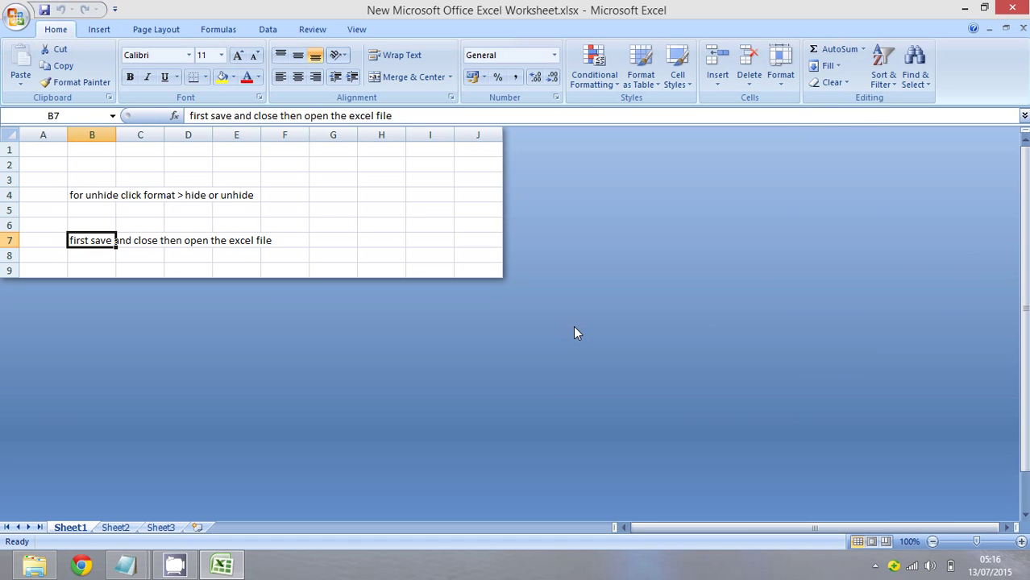
{"action": "left_click", "coordinate": [479, 271]}
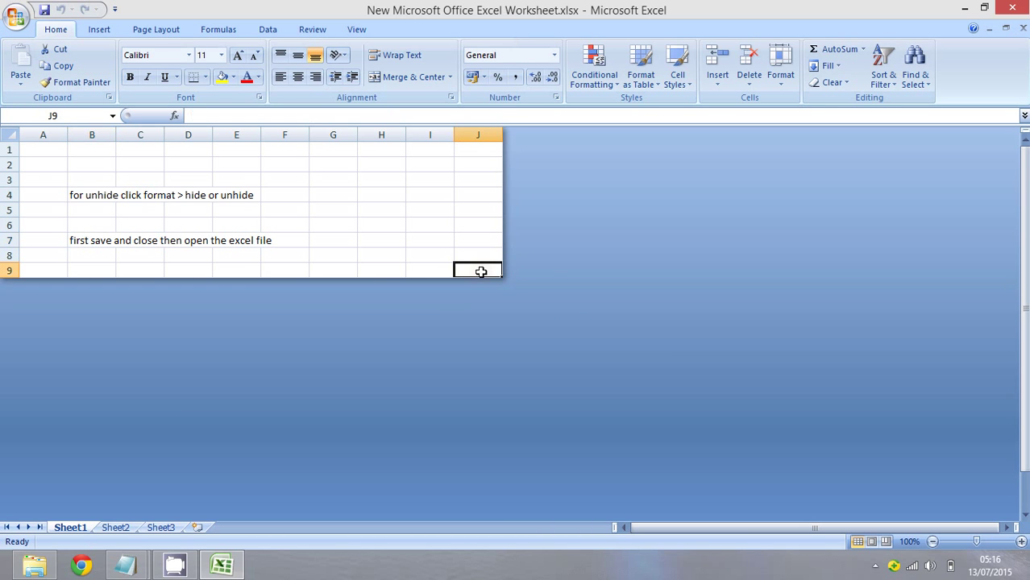
{"action": "left_click", "coordinate": [493, 135]}
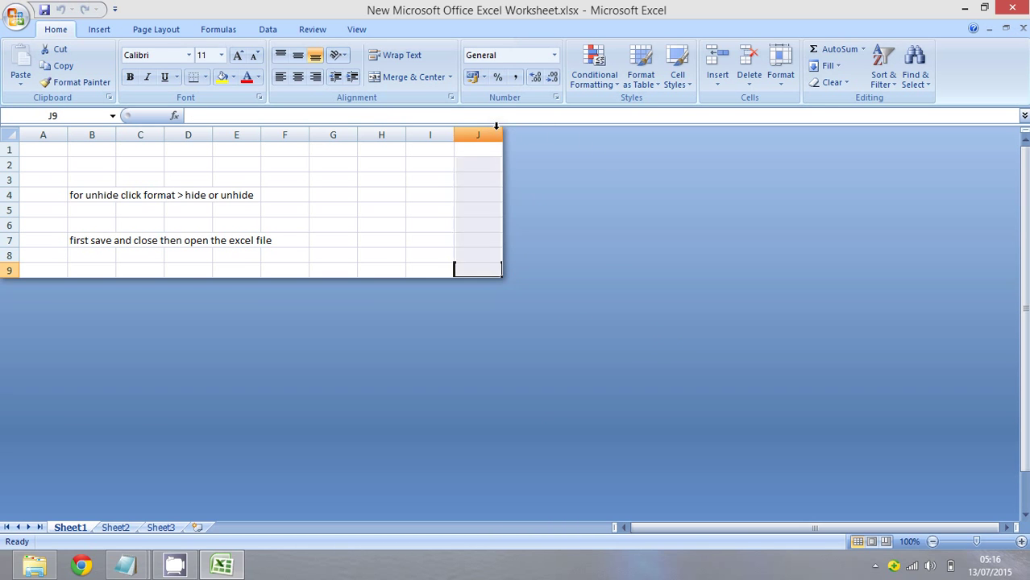
{"action": "left_click", "coordinate": [780, 84]}
{"action": "mouse_move", "coordinate": [827, 229]}
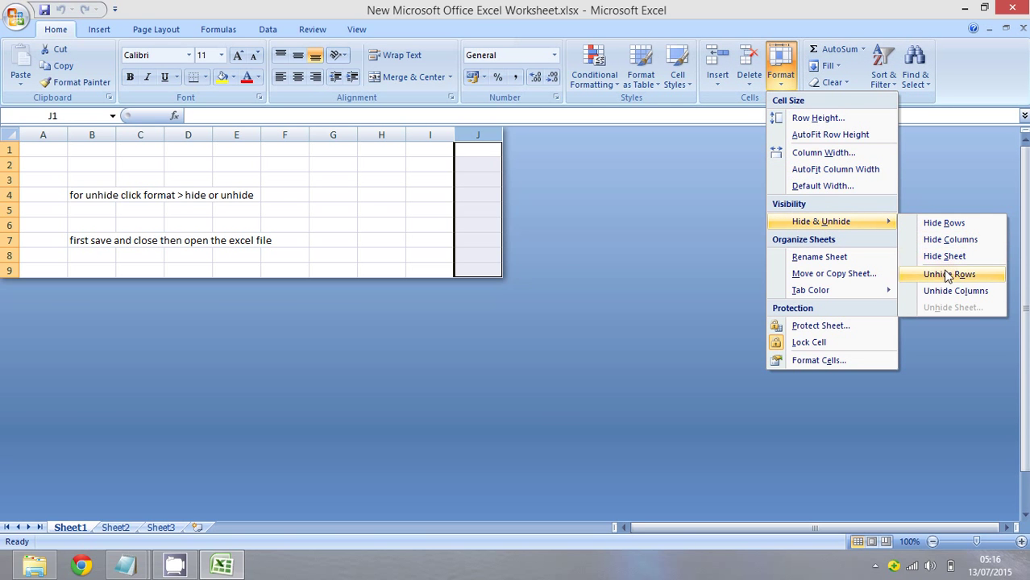
{"action": "left_click", "coordinate": [947, 275]}
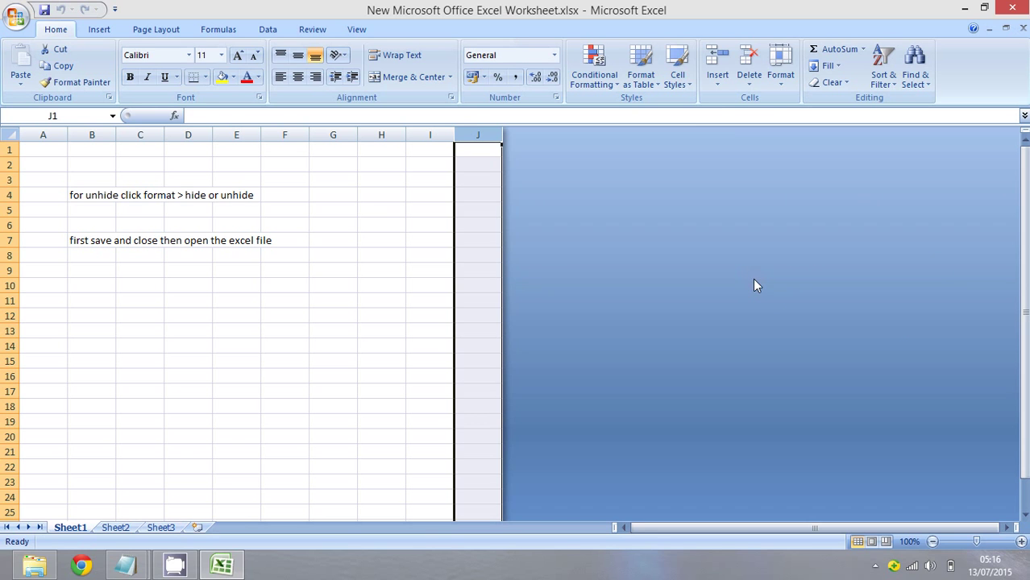
- Select row 7 and unhide the hidden columns beyond column J through Format > Hide & Unhide
{"action": "left_click", "coordinate": [781, 90]}
{"action": "mouse_move", "coordinate": [836, 222]}
{"action": "left_click", "coordinate": [956, 294]}
{"action": "left_click", "coordinate": [8, 240]}
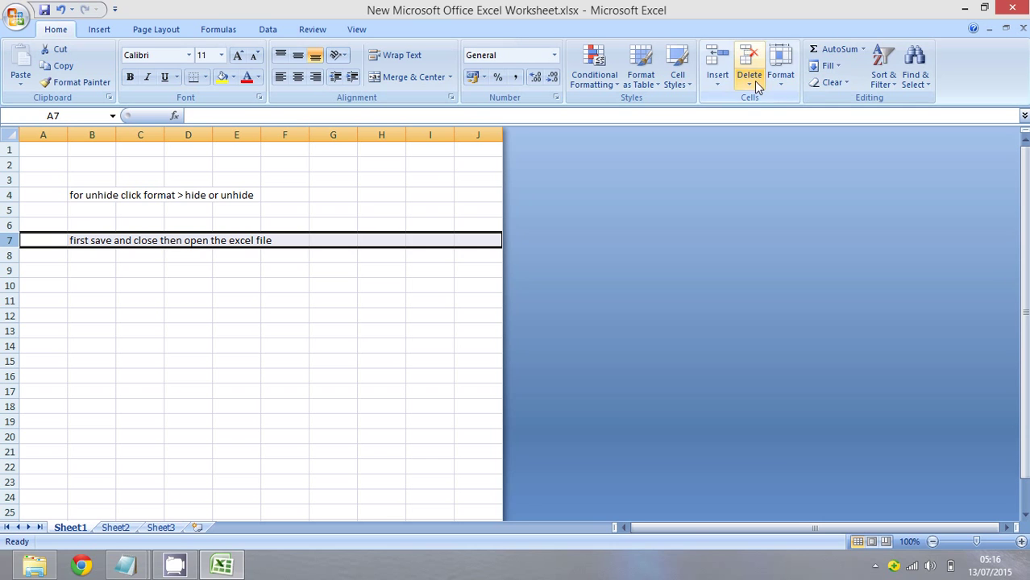
{"action": "left_click", "coordinate": [785, 89]}
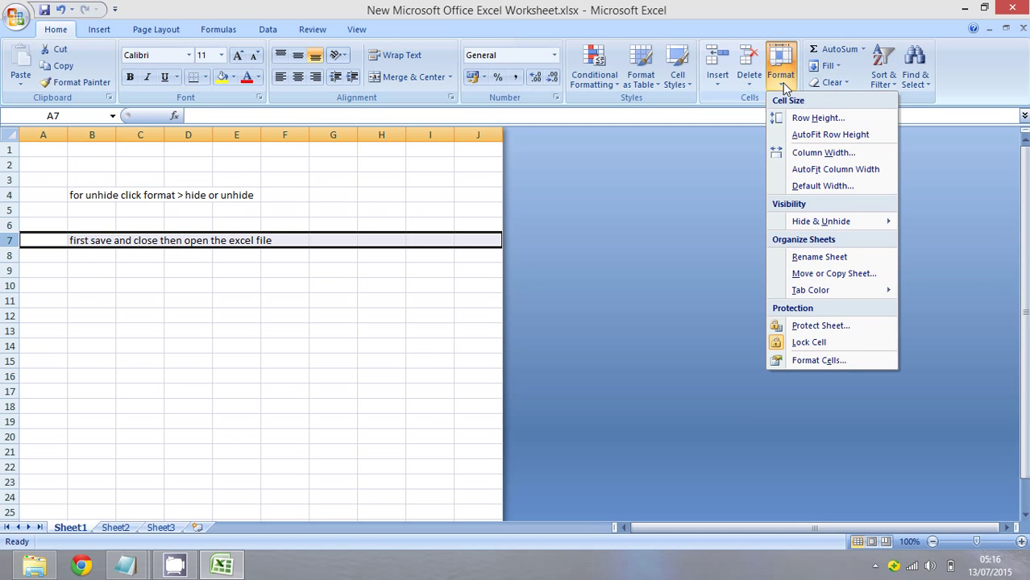
{"action": "mouse_move", "coordinate": [861, 217]}
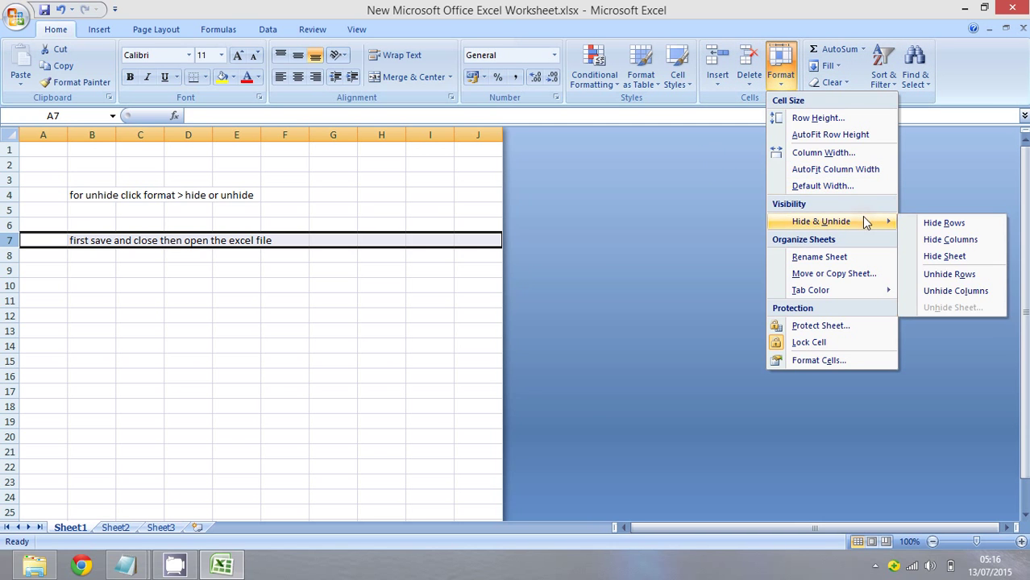
{"action": "left_click", "coordinate": [956, 287]}
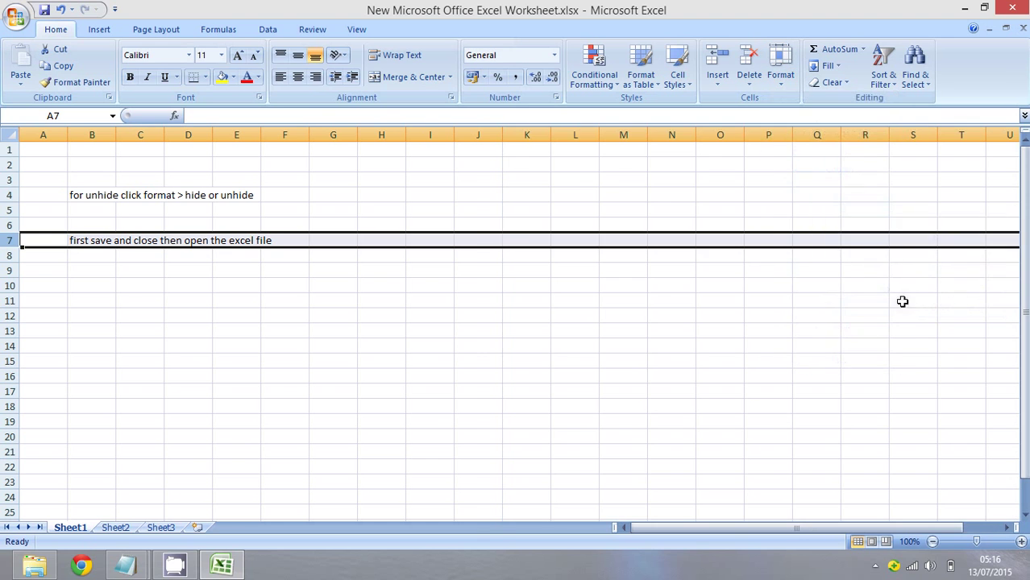
{"action": "left_click", "coordinate": [634, 365]}
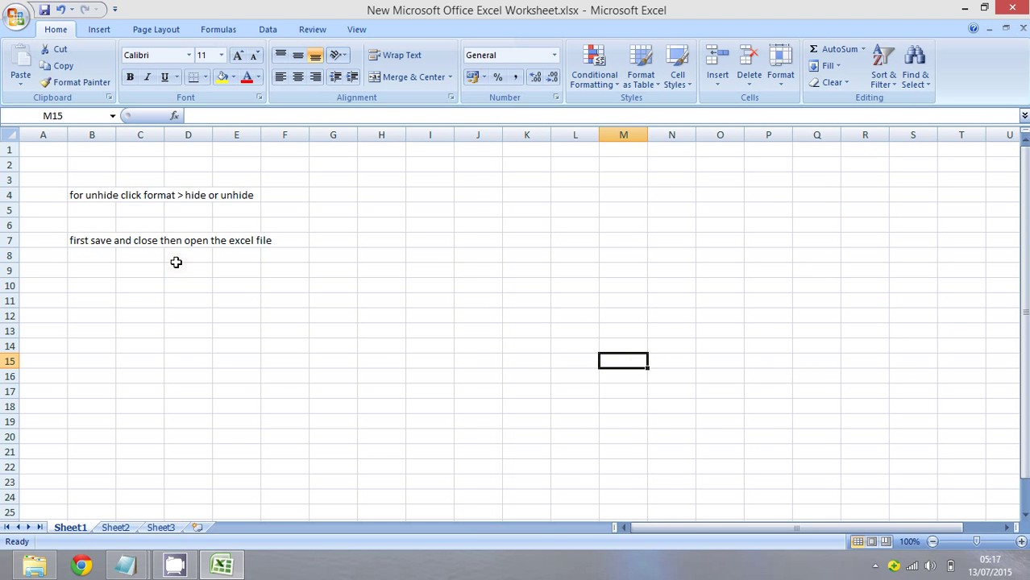
- Select the whole sheet with Ctrl+A and delete all its contents
{"action": "key", "text": "ctrl+a"}
{"action": "key", "text": "Delete"}
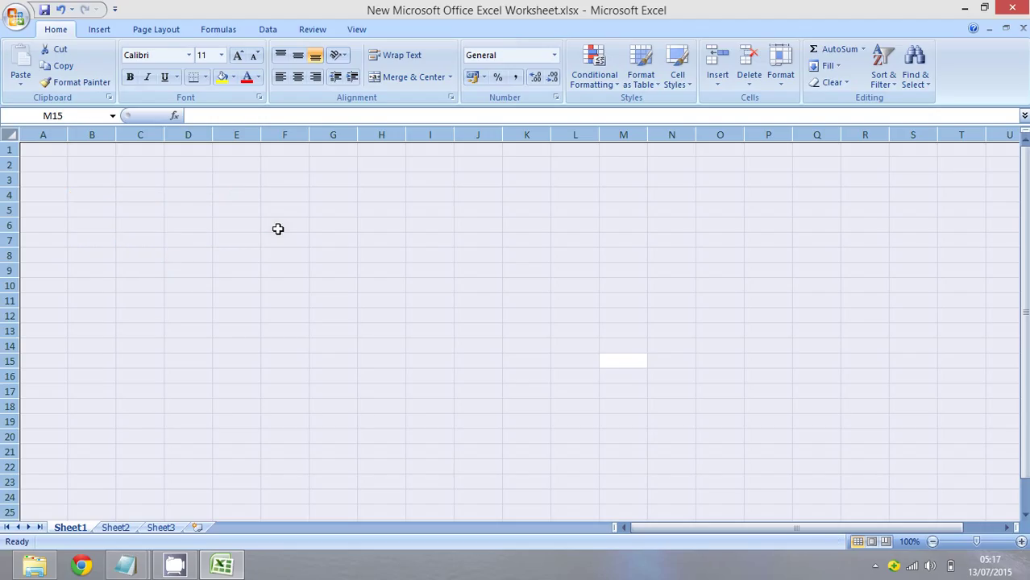
{"action": "left_click", "coordinate": [276, 226]}
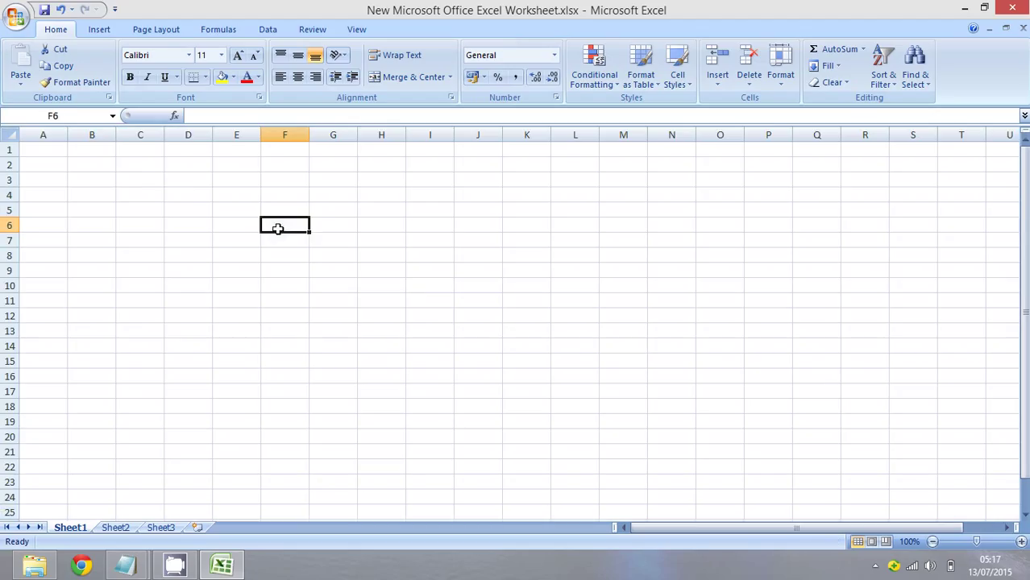
- Enlarge D4's font to 20, type 'thanks for watching this video.....', then bring up the screen recorder
{"action": "left_click", "coordinate": [184, 195]}
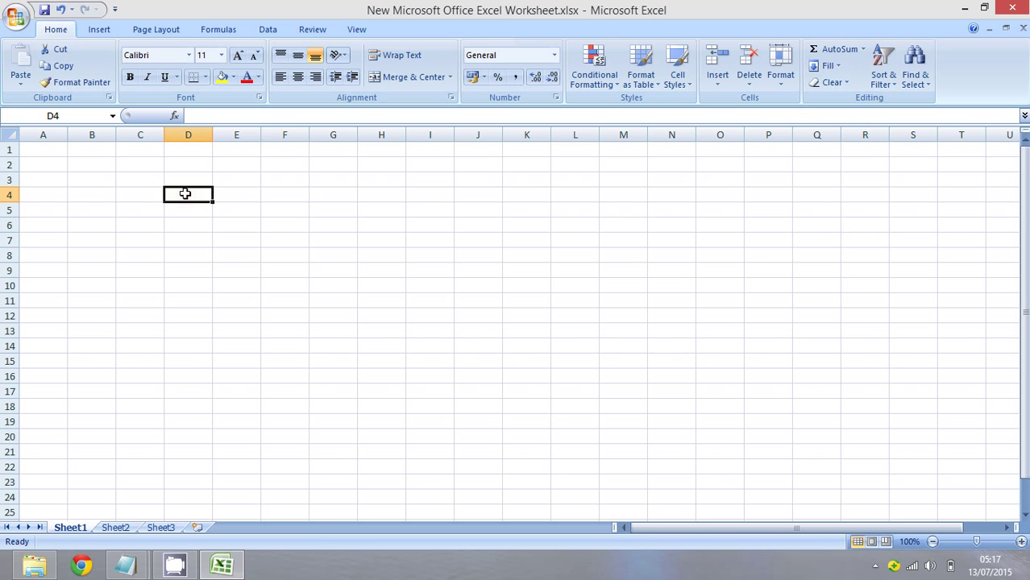
{"action": "left_click", "coordinate": [239, 55]}
{"action": "left_click", "coordinate": [239, 55]}
{"action": "left_click", "coordinate": [238, 54]}
{"action": "left_click", "coordinate": [239, 55]}
{"action": "left_click", "coordinate": [239, 54]}
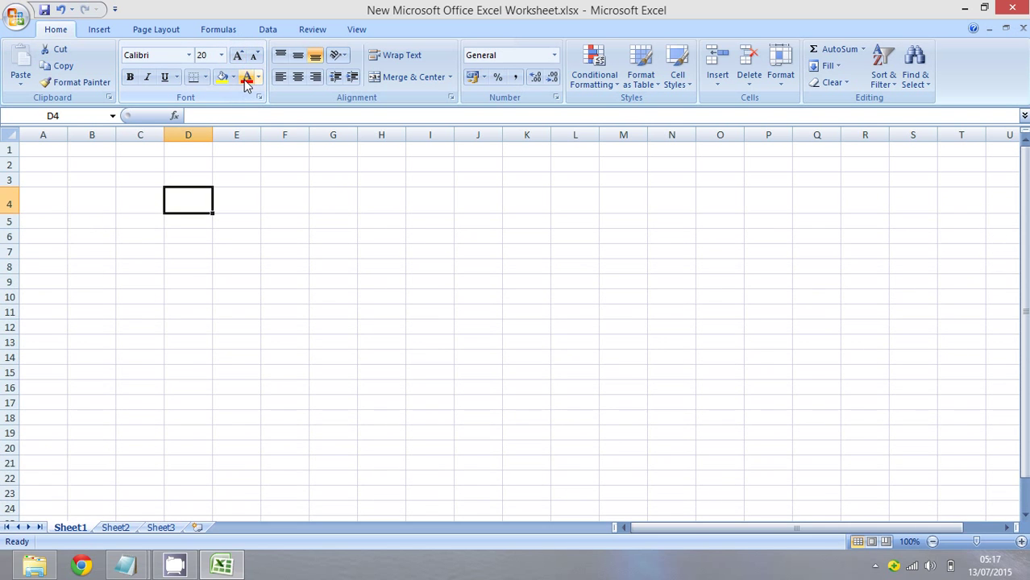
{"action": "type", "text": "than"}
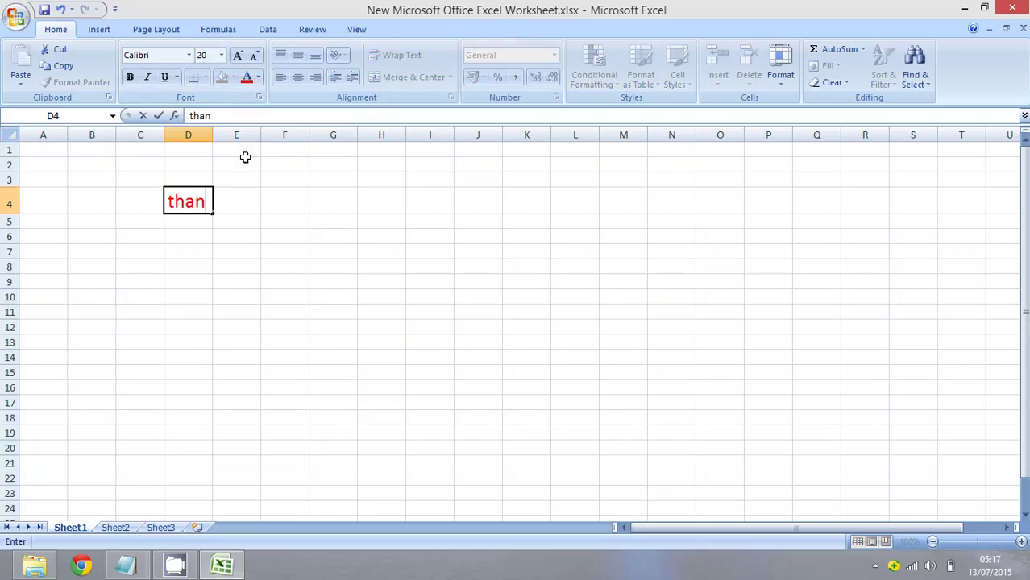
{"action": "type", "text": "ks for watching this video"}
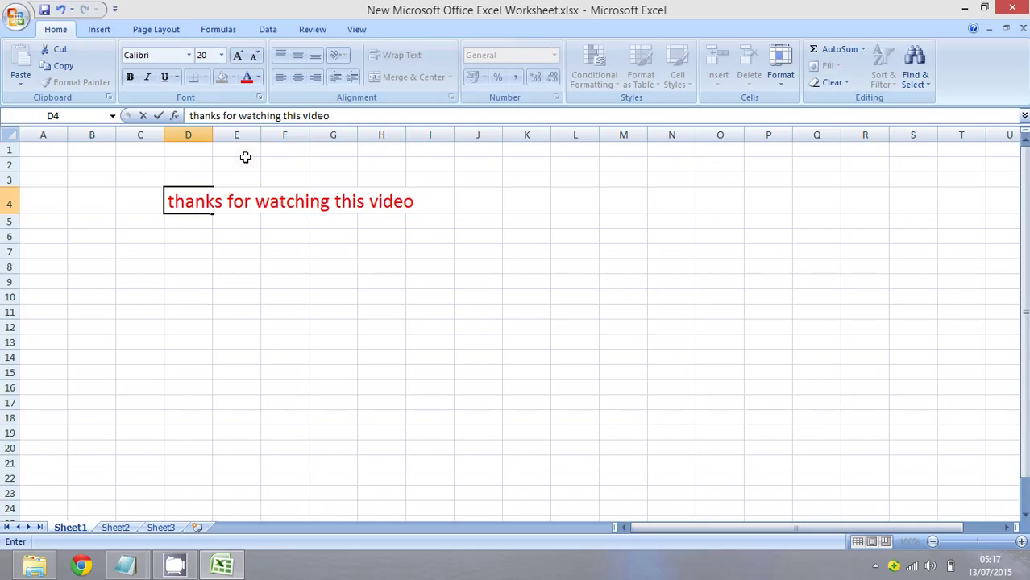
{"action": "type", "text": " ....................................."}
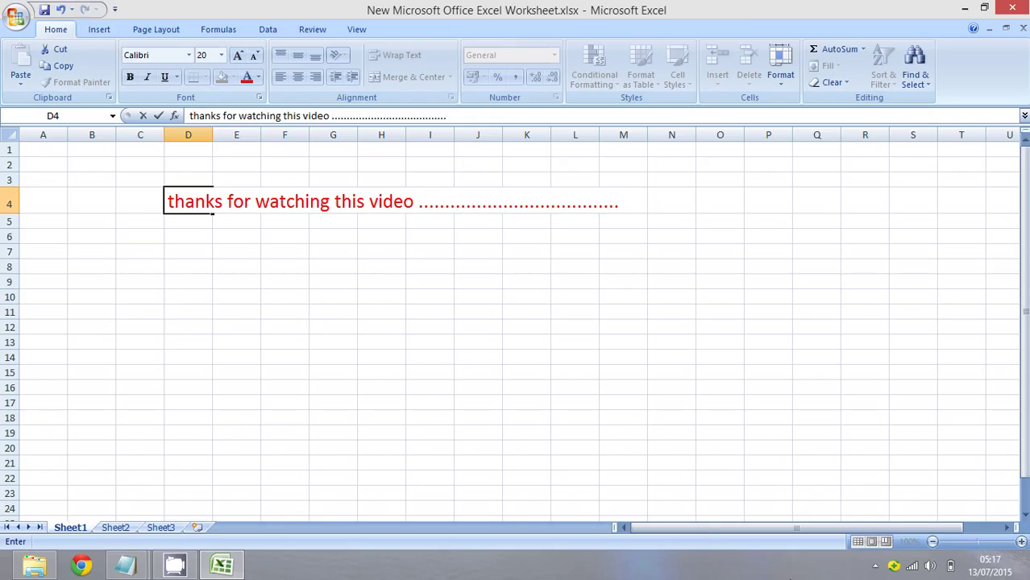
{"action": "left_click", "coordinate": [878, 572]}
{"action": "left_click", "coordinate": [898, 488]}
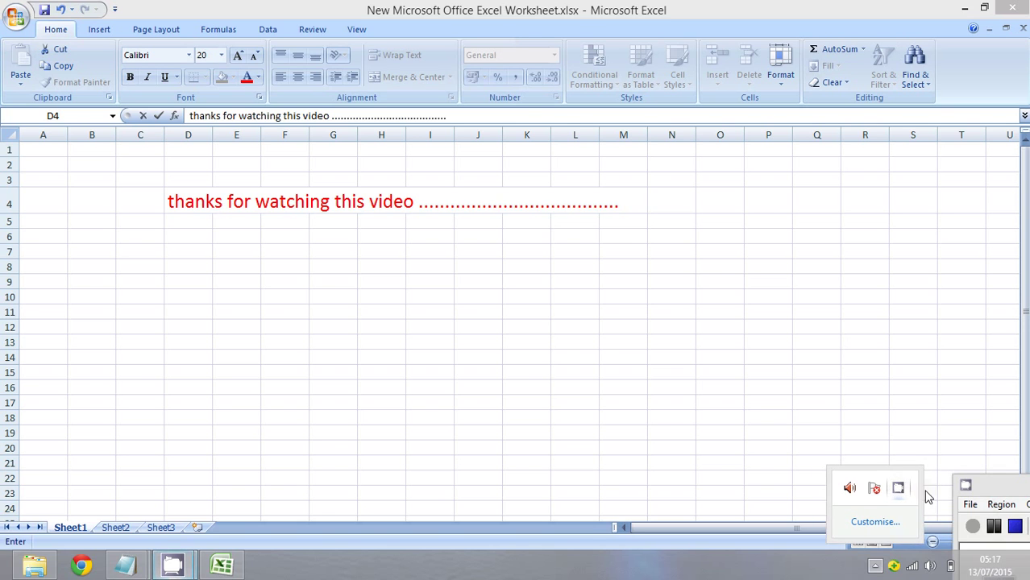